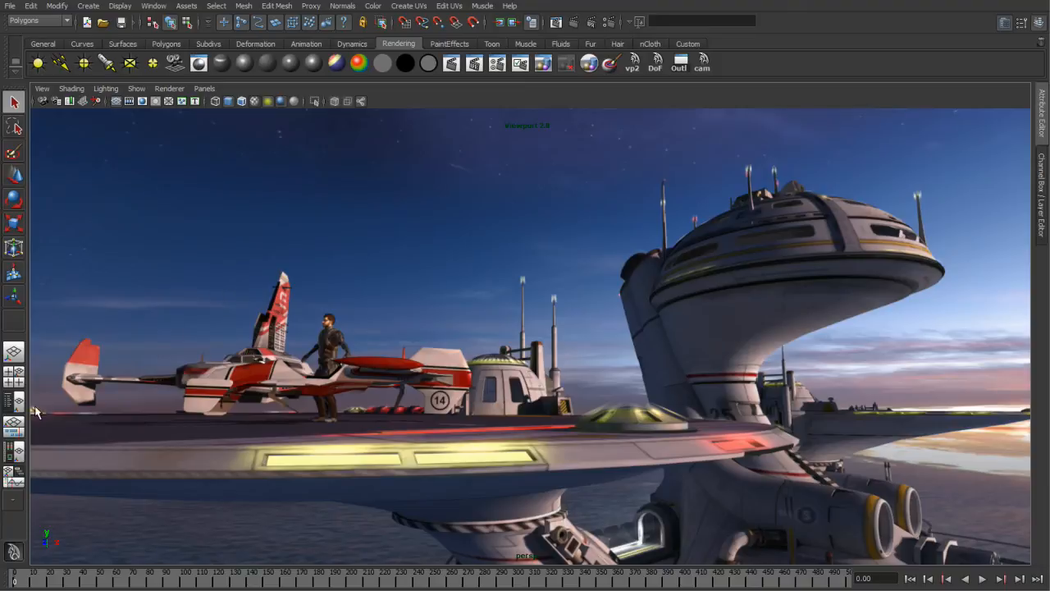
Show the camera sequencer below the viewport and create a shot, fitting it in the sequencer view
{"action": "left_click", "coordinate": [18, 427]}
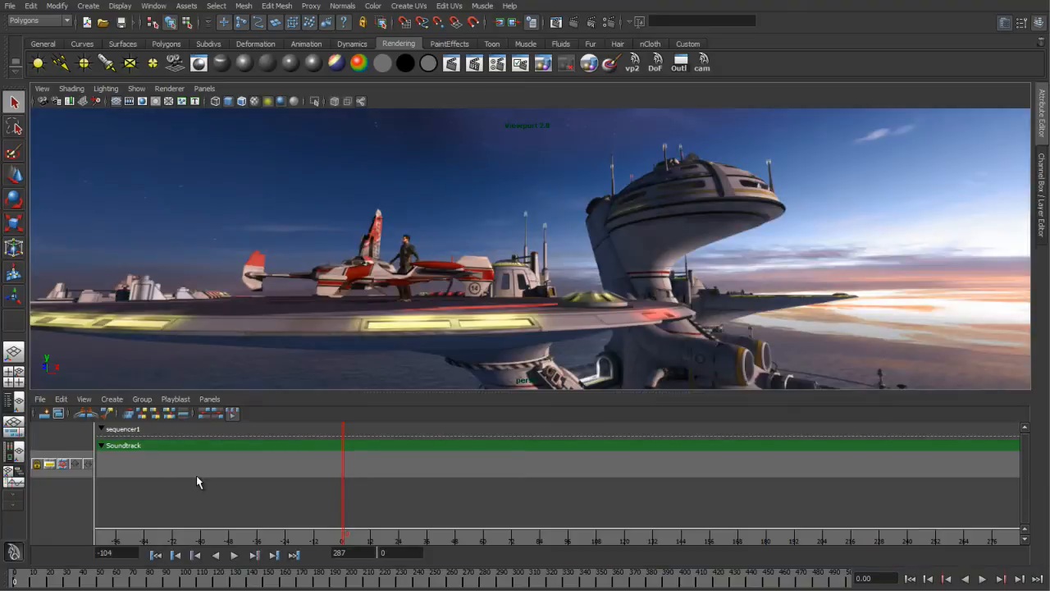
{"action": "left_click", "coordinate": [45, 413]}
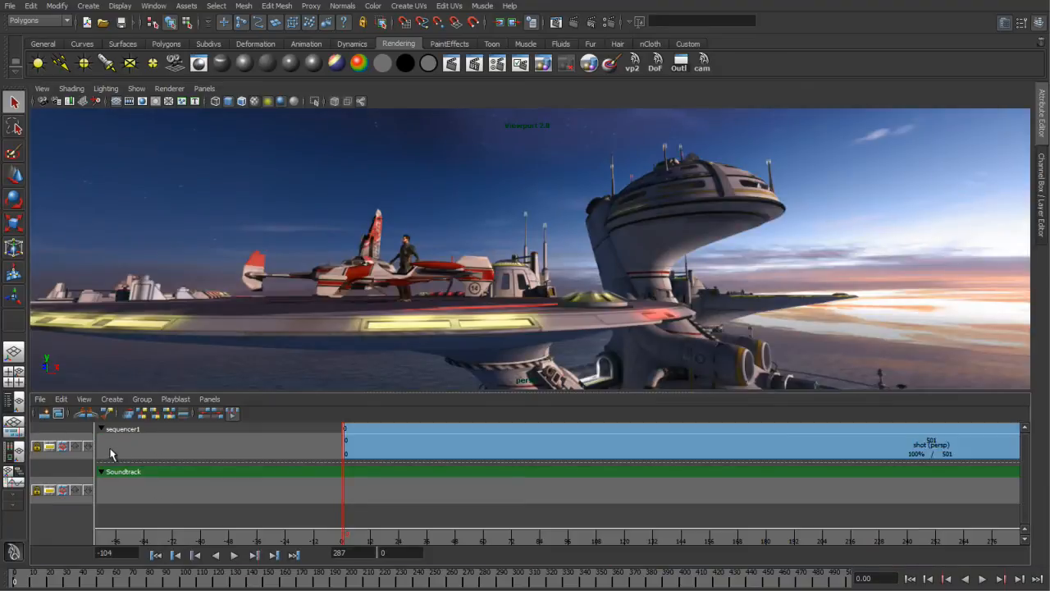
{"action": "key", "text": "f"}
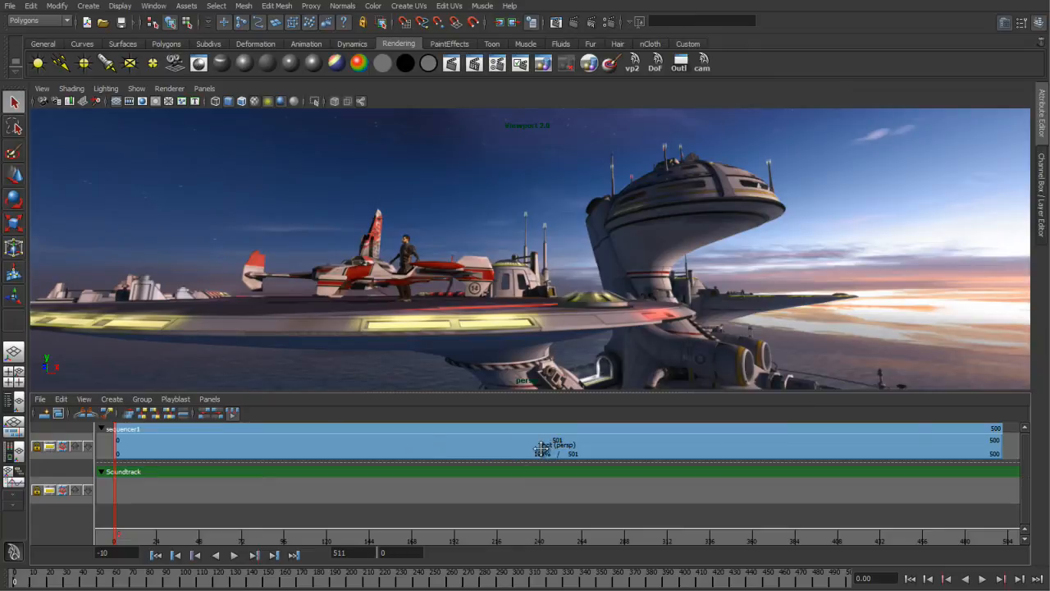
Change the shot's camera from persp to a_intro
{"action": "right_click", "coordinate": [378, 449]}
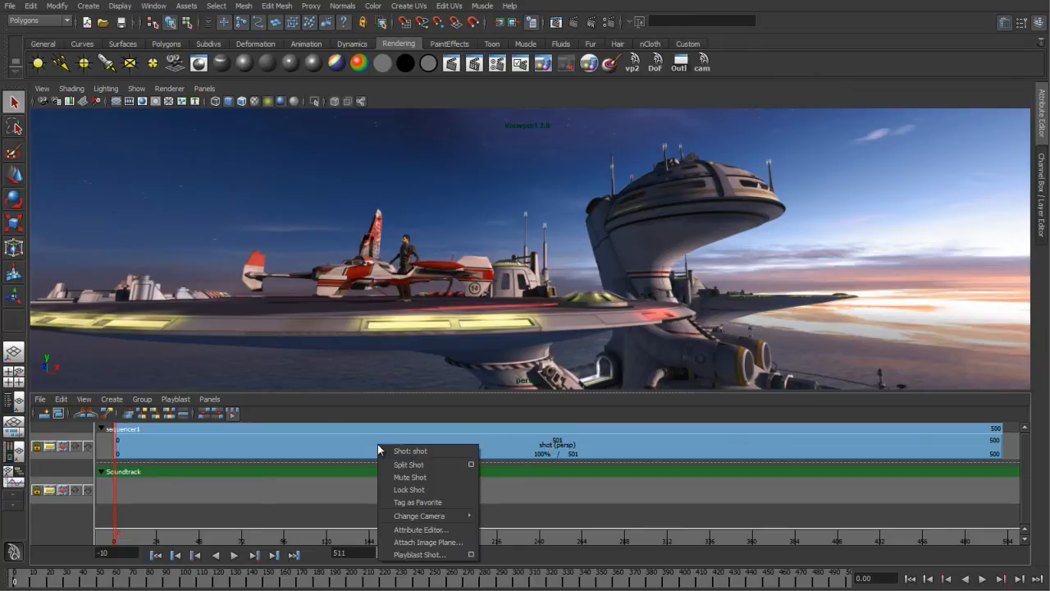
{"action": "mouse_move", "coordinate": [428, 517]}
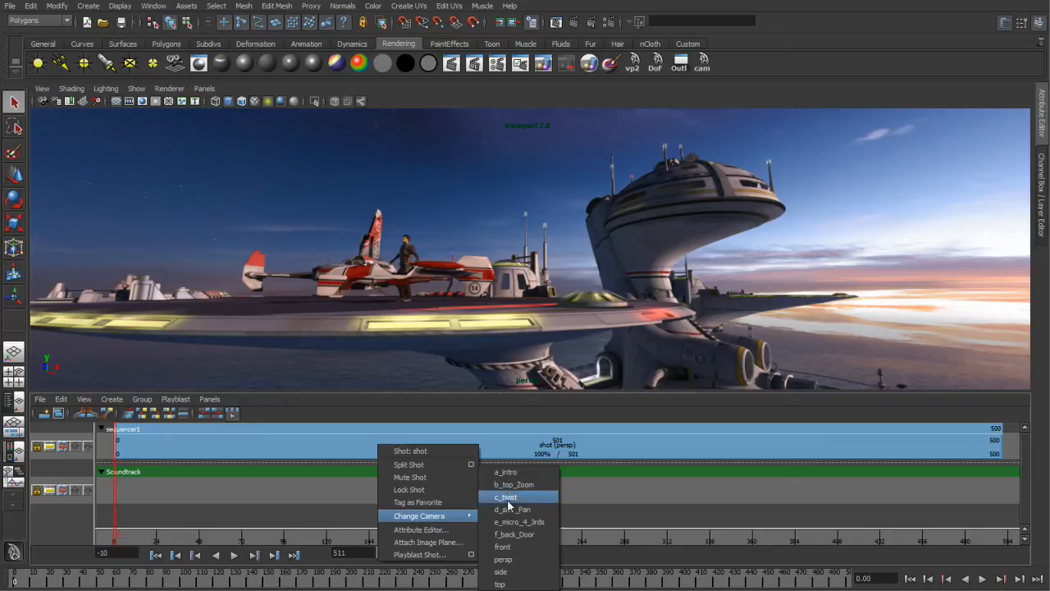
{"action": "left_click", "coordinate": [505, 474]}
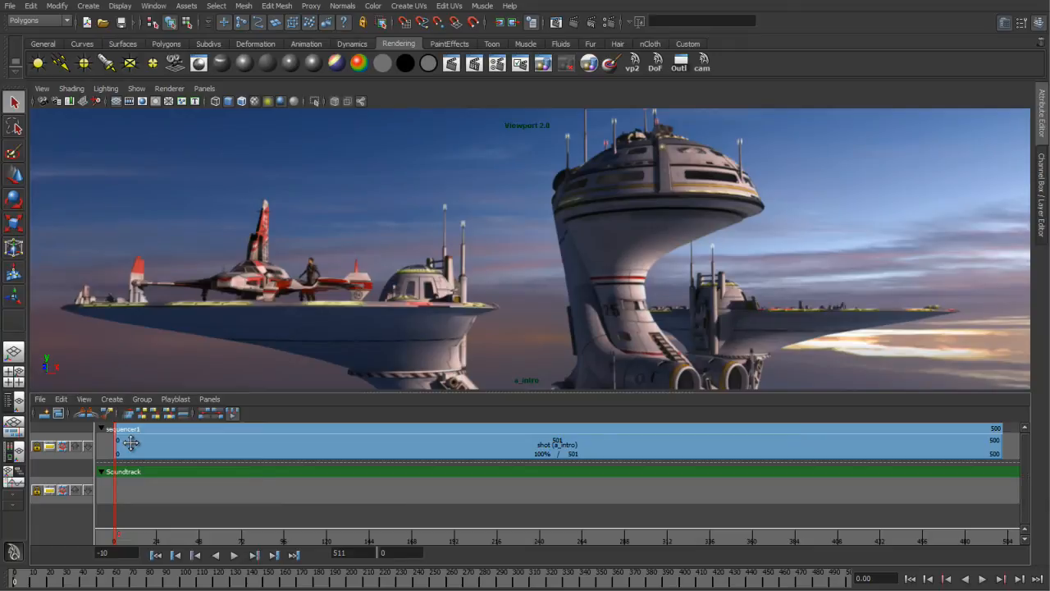
Import the audio file break2.wav into the sequencer's soundtrack
{"action": "left_click", "coordinate": [40, 399]}
{"action": "left_click", "coordinate": [64, 431]}
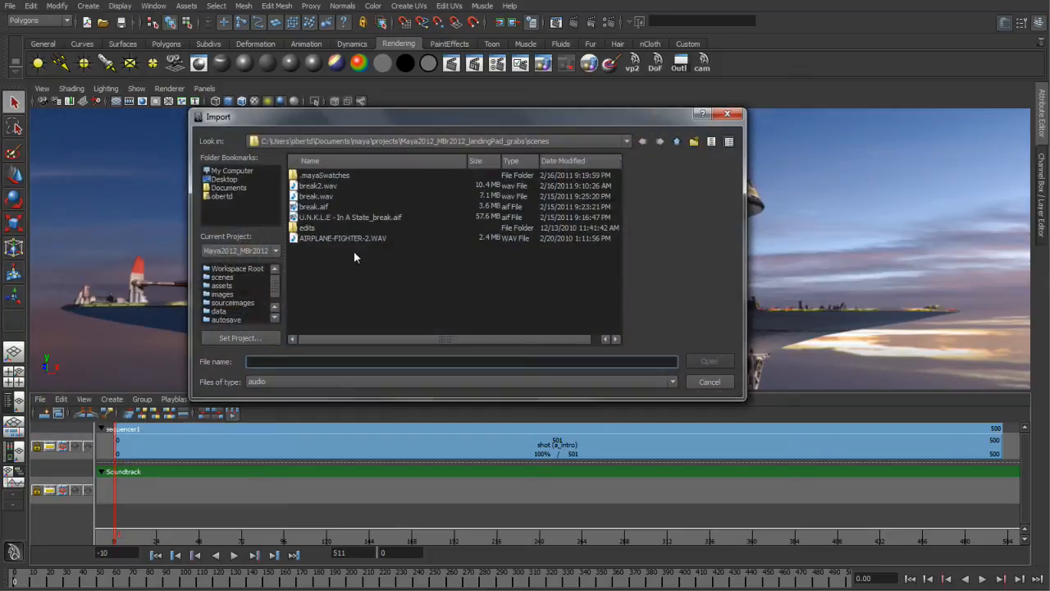
{"action": "left_click", "coordinate": [310, 186]}
{"action": "left_click", "coordinate": [709, 361]}
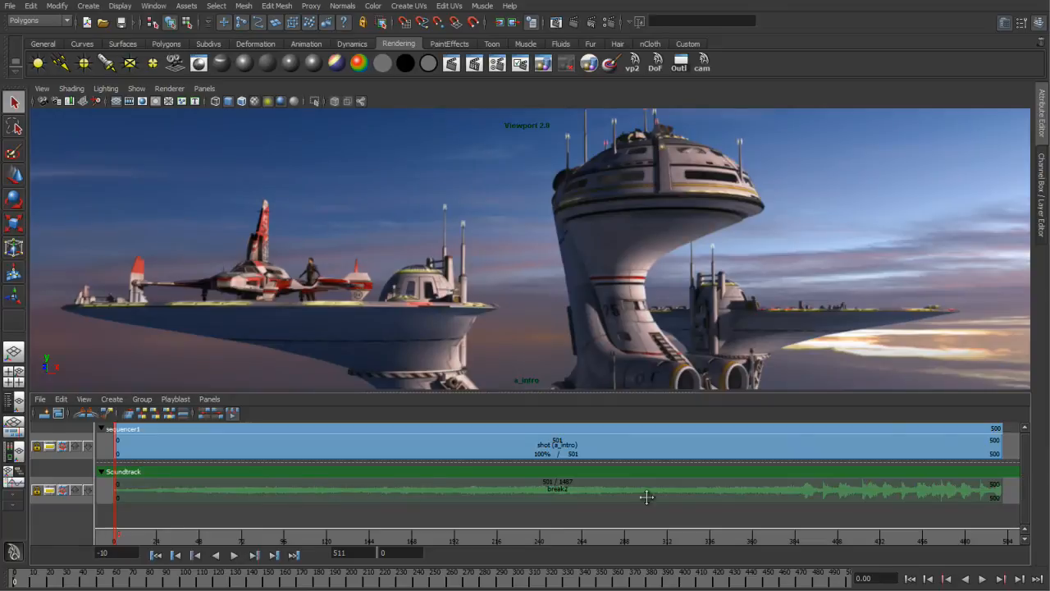
Slide the break2 audio clip earlier so it starts before frame 0, and extend its end to about frame 505
{"action": "left_click", "coordinate": [905, 492]}
{"action": "left_click_drag", "start_coordinate": [906, 492], "coordinate": [344, 508]}
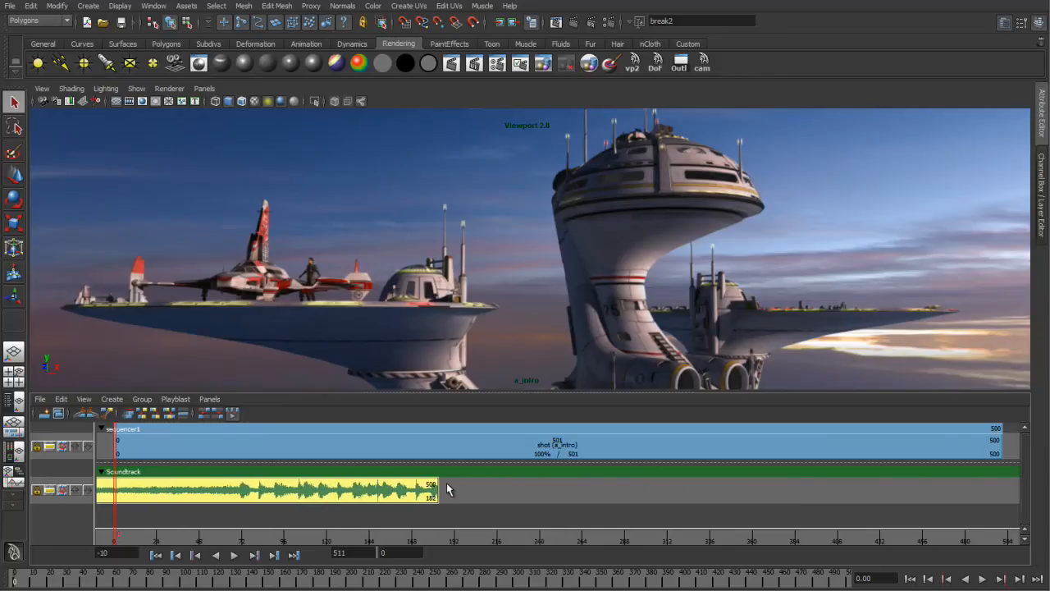
{"action": "left_click_drag", "start_coordinate": [430, 483], "coordinate": [1002, 504]}
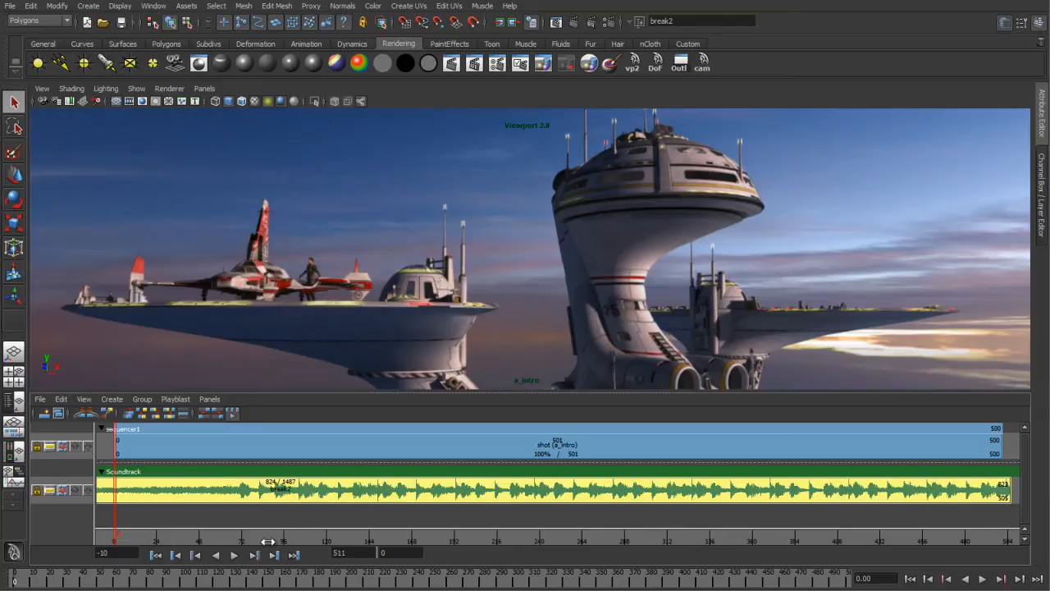
Play back the sequence, move the playhead to frame 70 and nudge the audio clip so its beat lines up there
{"action": "left_click", "coordinate": [233, 555]}
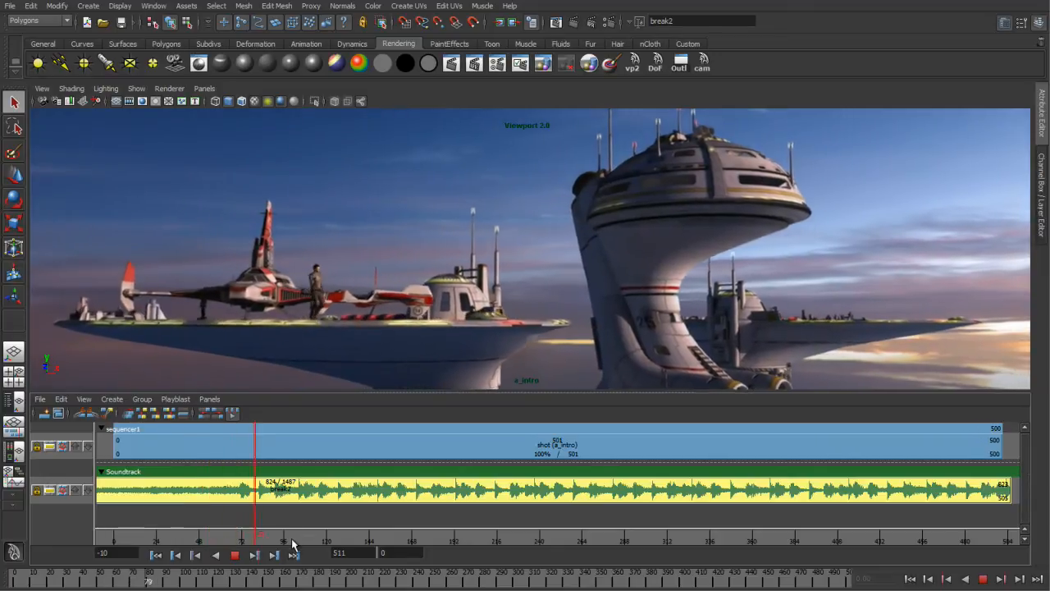
{"action": "left_click", "coordinate": [234, 555]}
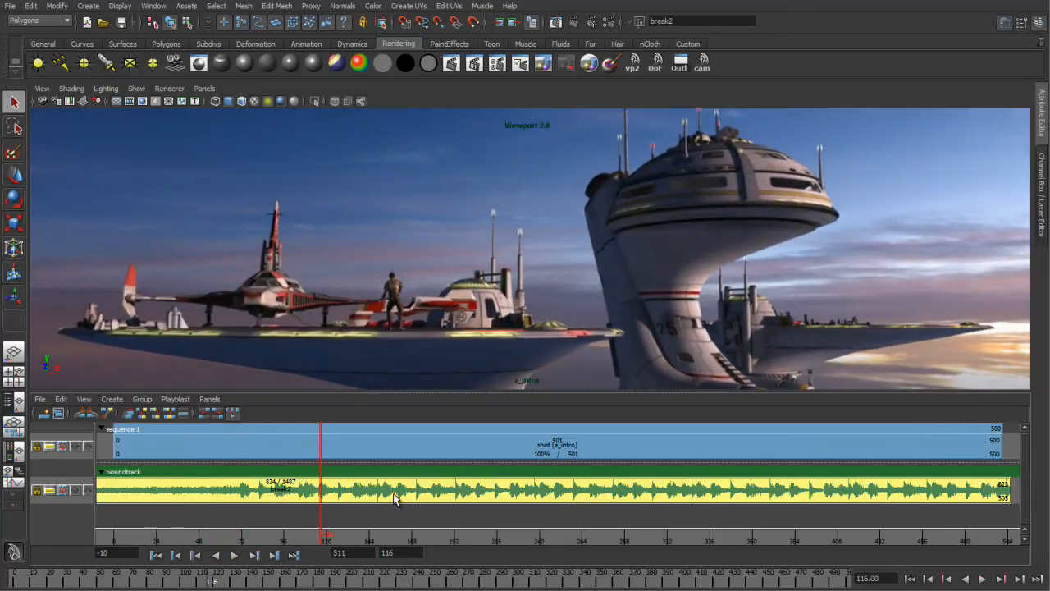
{"action": "left_click_drag", "start_coordinate": [320, 535], "coordinate": [238, 554]}
{"action": "left_click_drag", "start_coordinate": [287, 494], "coordinate": [284, 493]}
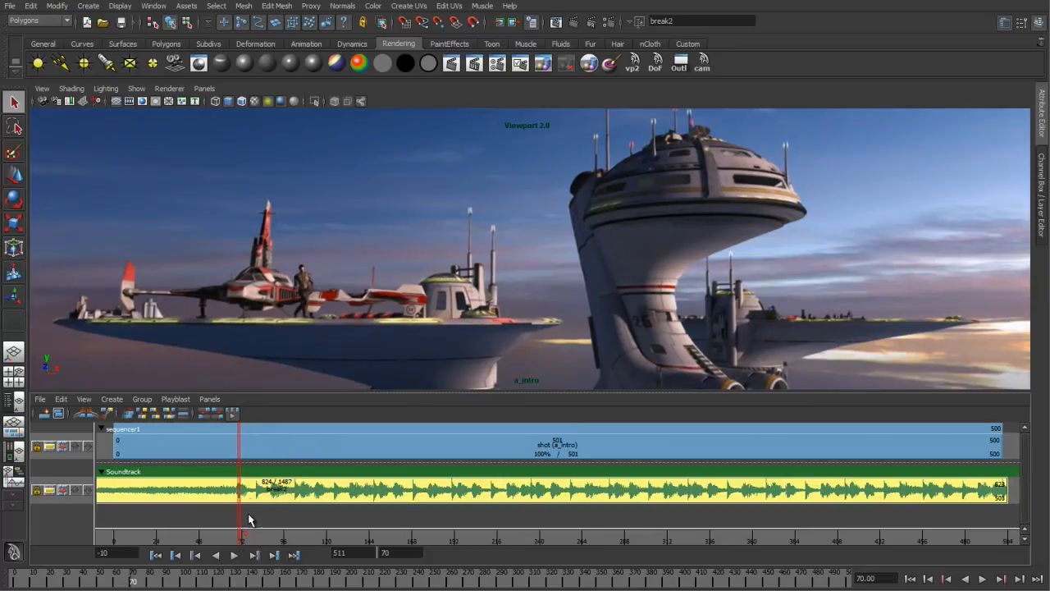
Split the a_intro shot at frame 70
{"action": "right_click", "coordinate": [263, 447]}
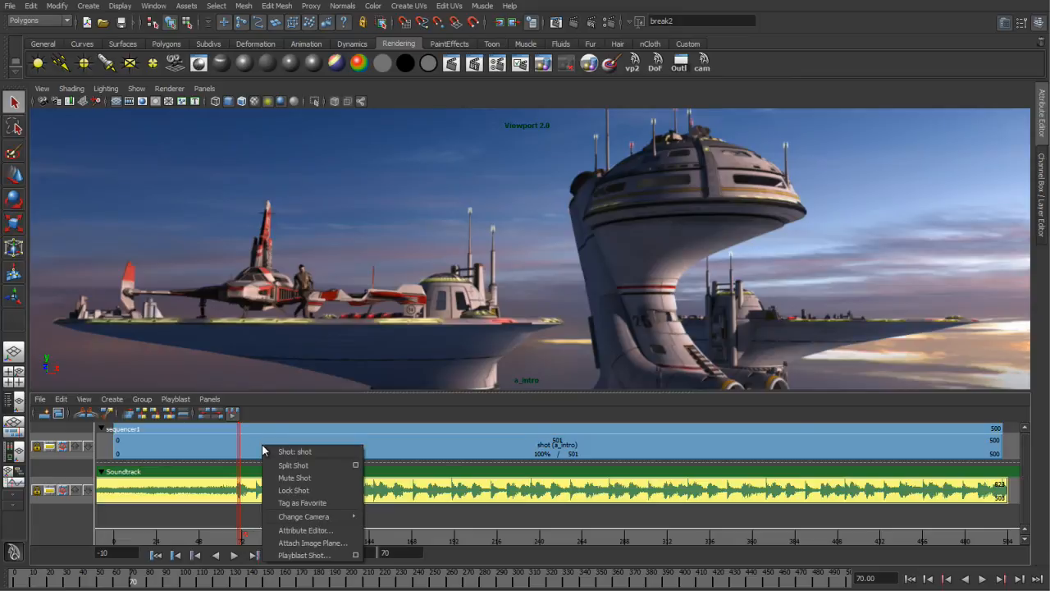
{"action": "left_click", "coordinate": [256, 443]}
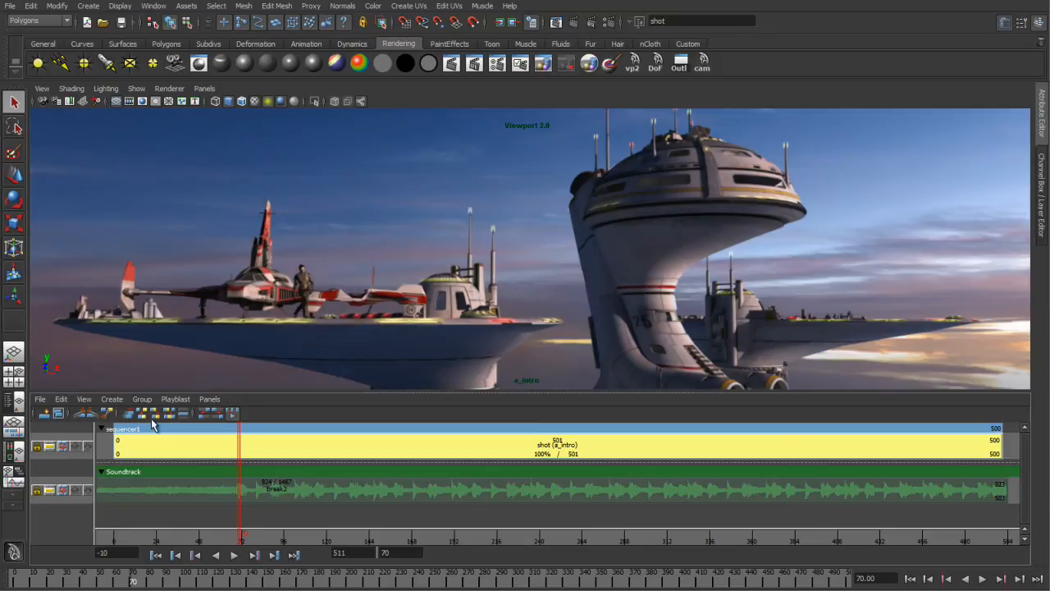
{"action": "left_click", "coordinate": [107, 415]}
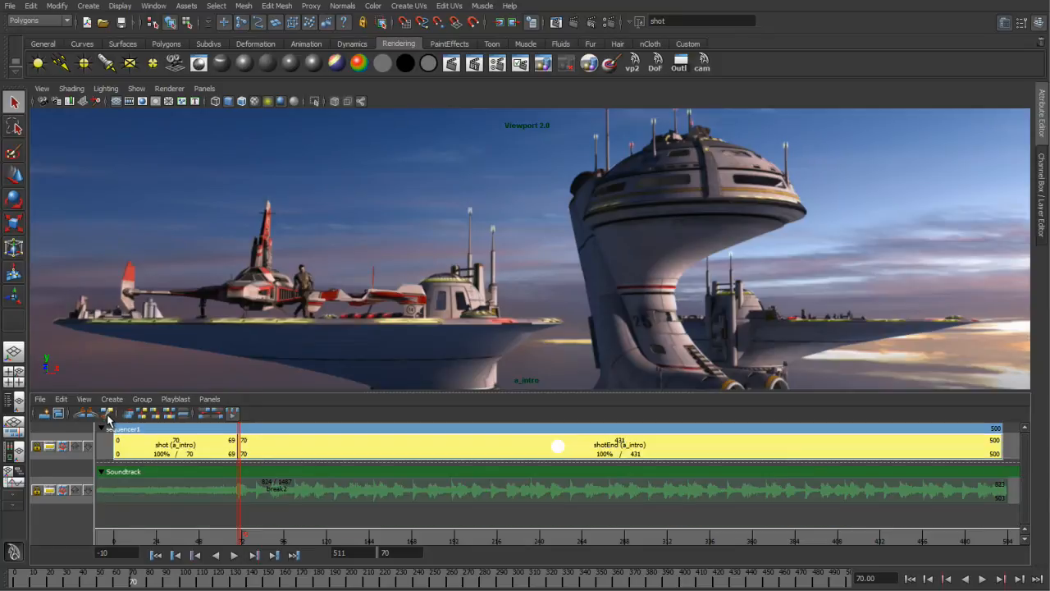
Assign the d_side_Pan camera to the shot starting at frame 70, and play the sequence from the beginning
{"action": "left_click", "coordinate": [187, 447]}
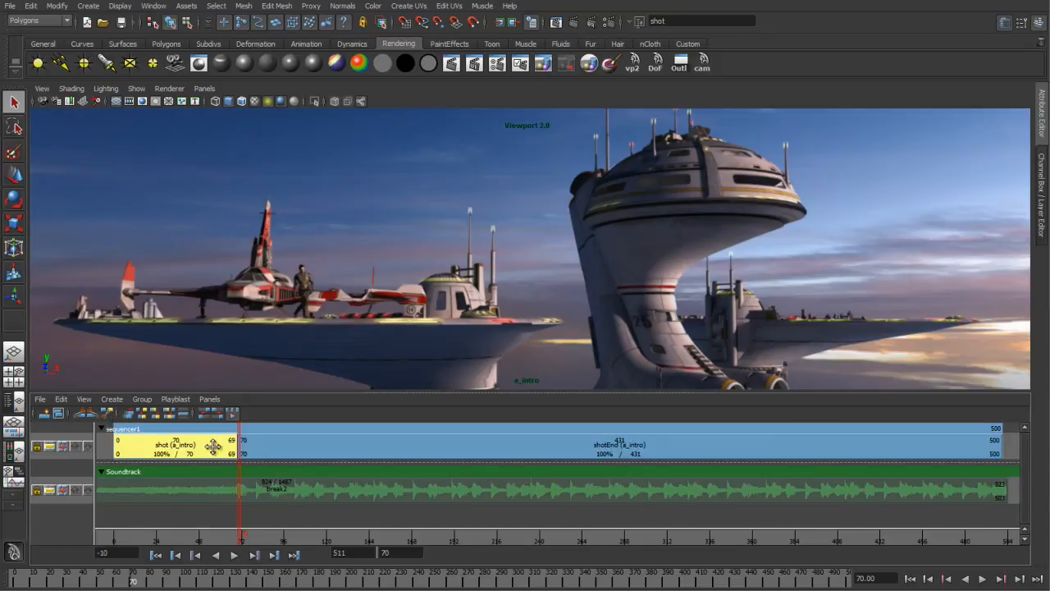
{"action": "left_click", "coordinate": [296, 449]}
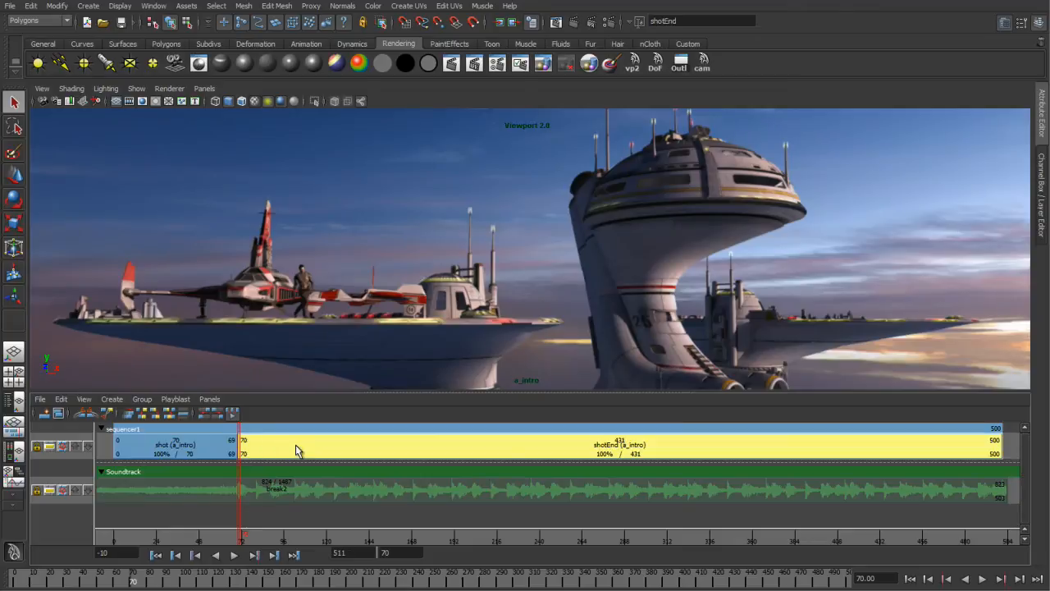
{"action": "right_click", "coordinate": [297, 450]}
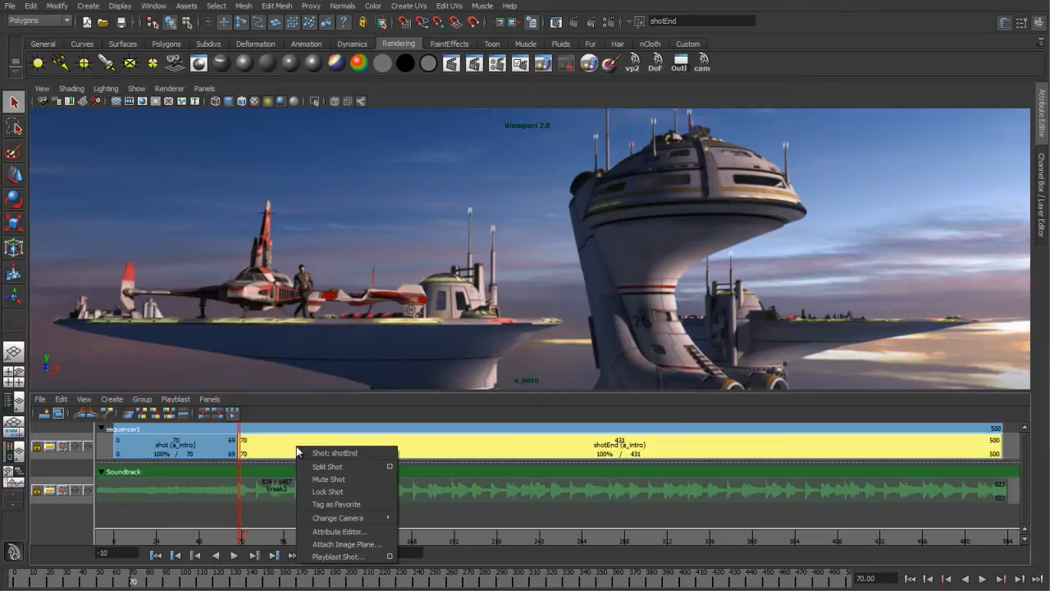
{"action": "mouse_move", "coordinate": [348, 518]}
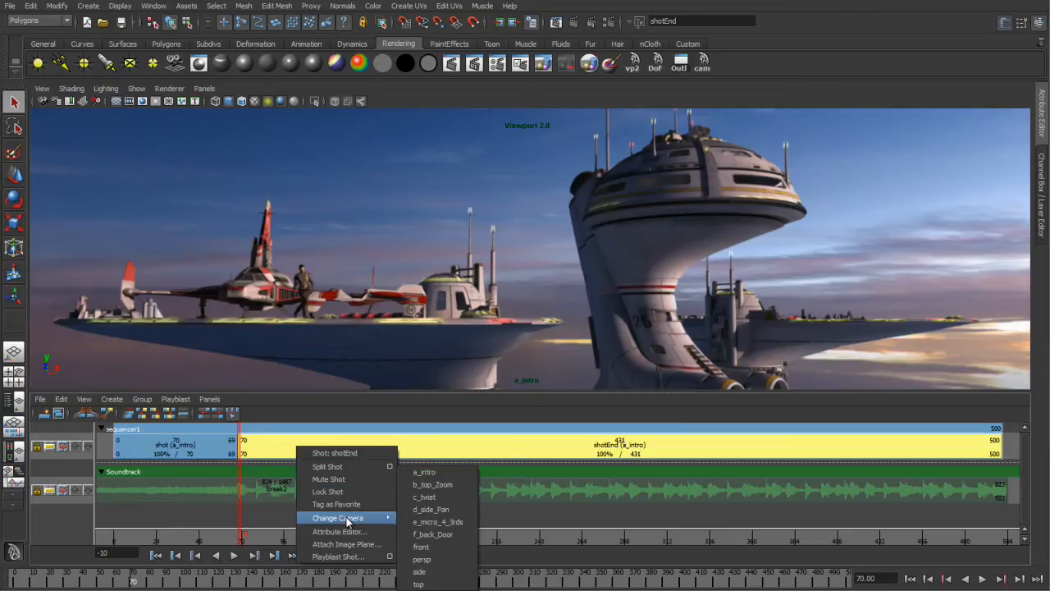
{"action": "left_click", "coordinate": [442, 509]}
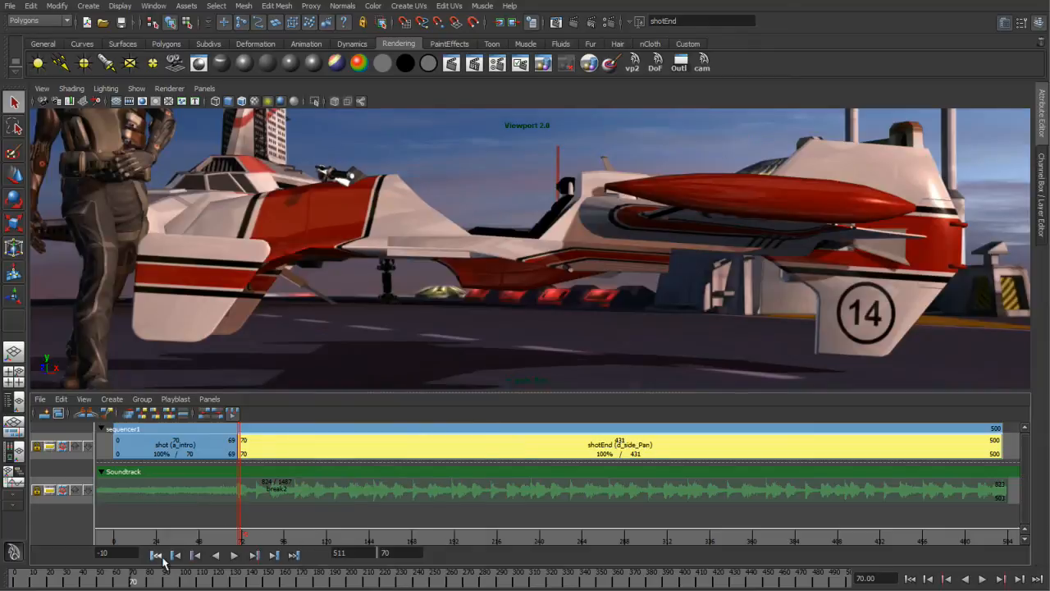
{"action": "left_click", "coordinate": [155, 554]}
{"action": "left_click", "coordinate": [234, 554]}
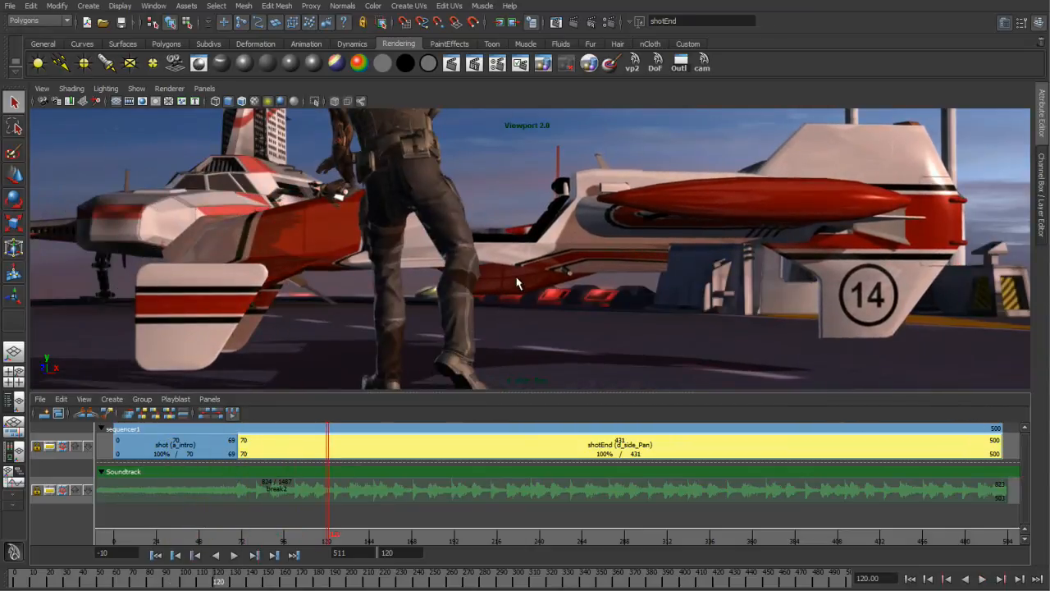
At frame 70, pan the d_side_Pan camera over to the aircraft's nose and keyframe the camera
{"action": "left_click_drag", "start_coordinate": [314, 537], "coordinate": [237, 543]}
{"action": "middle_click_drag", "start_coordinate": [335, 302], "coordinate": [658, 309], "text": "alt"}
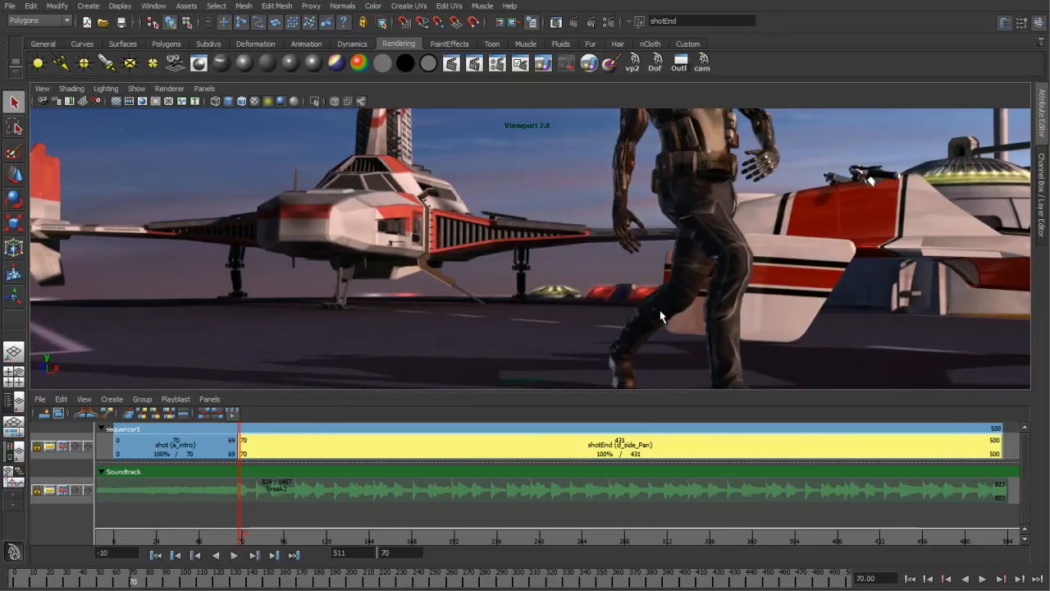
{"action": "key", "text": "space"}
{"action": "left_click_drag", "start_coordinate": [400, 248], "coordinate": [433, 270]}
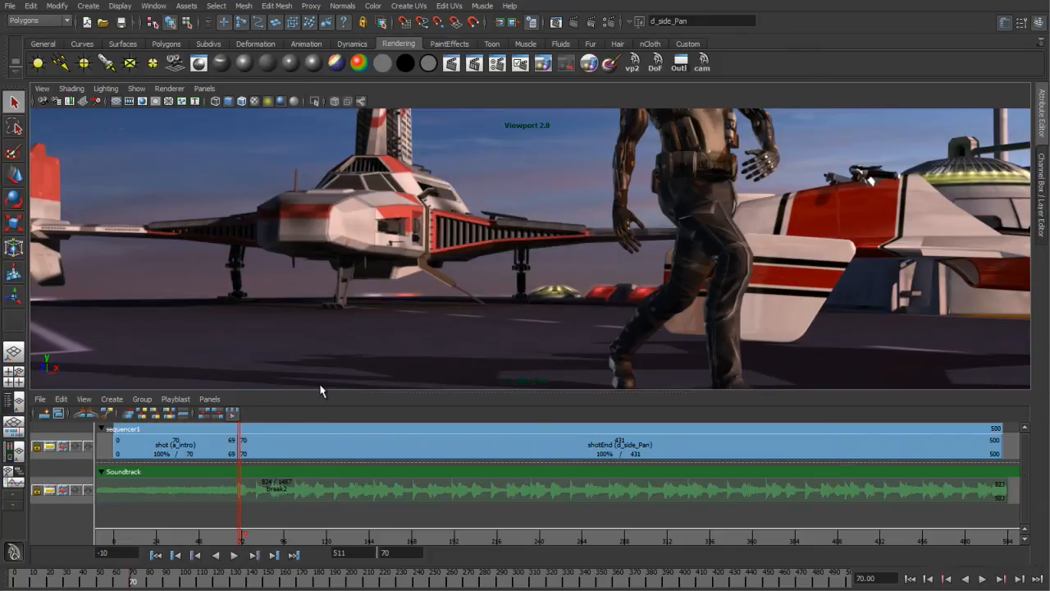
At frame 134, keyframe the d_side_Pan camera panned to the tail fin and domed building, and split the shot there
{"action": "left_click_drag", "start_coordinate": [244, 539], "coordinate": [351, 538]}
{"action": "middle_click_drag", "start_coordinate": [726, 293], "coordinate": [169, 364], "text": "alt"}
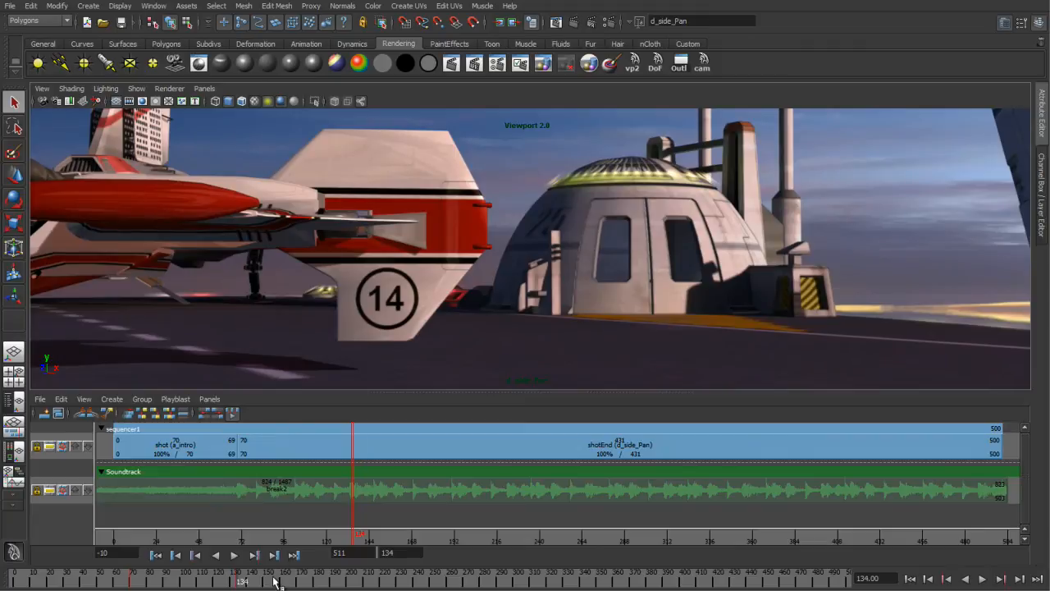
{"action": "right_click", "coordinate": [361, 442]}
{"action": "left_click", "coordinate": [392, 462]}
Enable depth of field on the d_side_Pan camera with focus distance 41.1, F Stop 3.3 and focus region scale 3
{"action": "left_click_drag", "start_coordinate": [349, 539], "coordinate": [292, 539]}
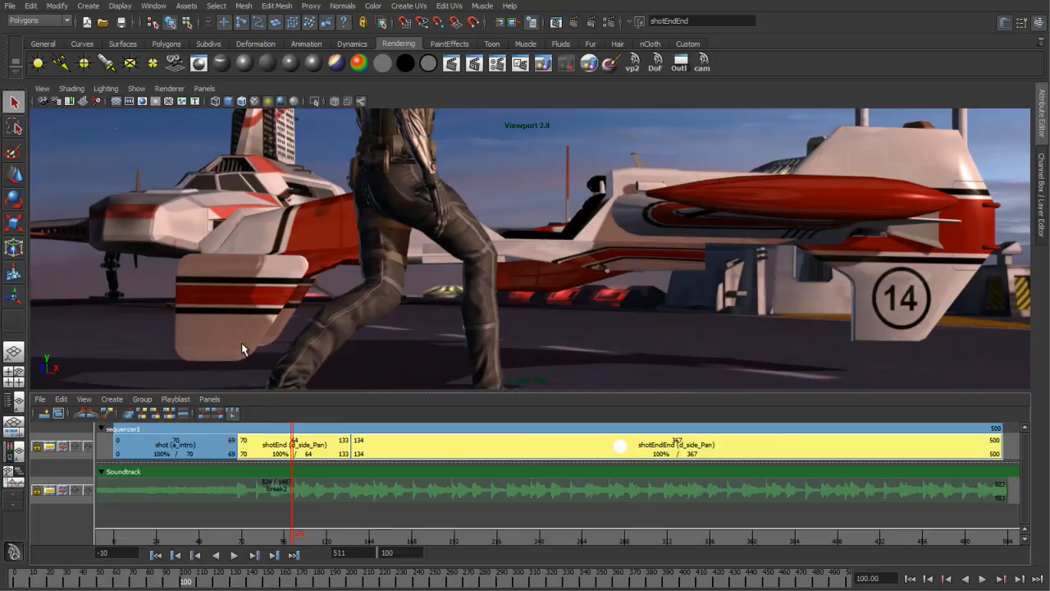
{"action": "left_click", "coordinate": [257, 441]}
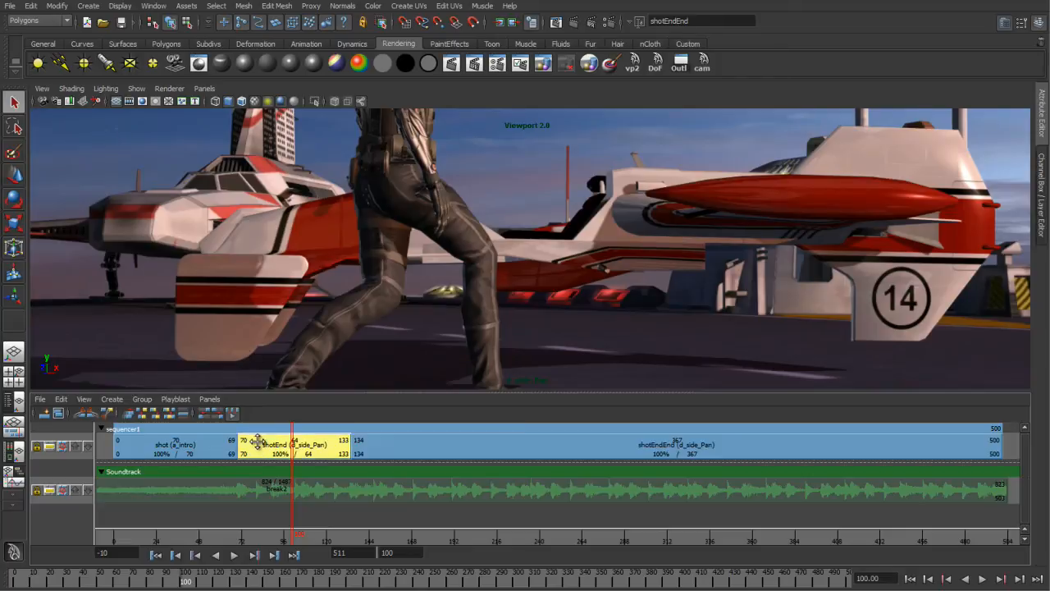
{"action": "left_click", "coordinate": [1043, 119]}
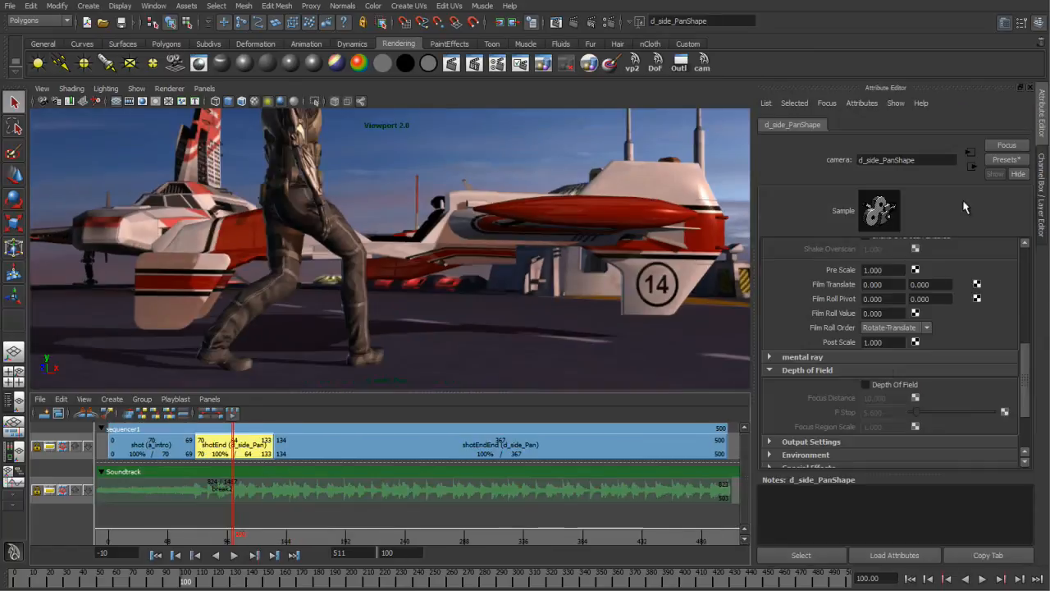
{"action": "left_click", "coordinate": [866, 384]}
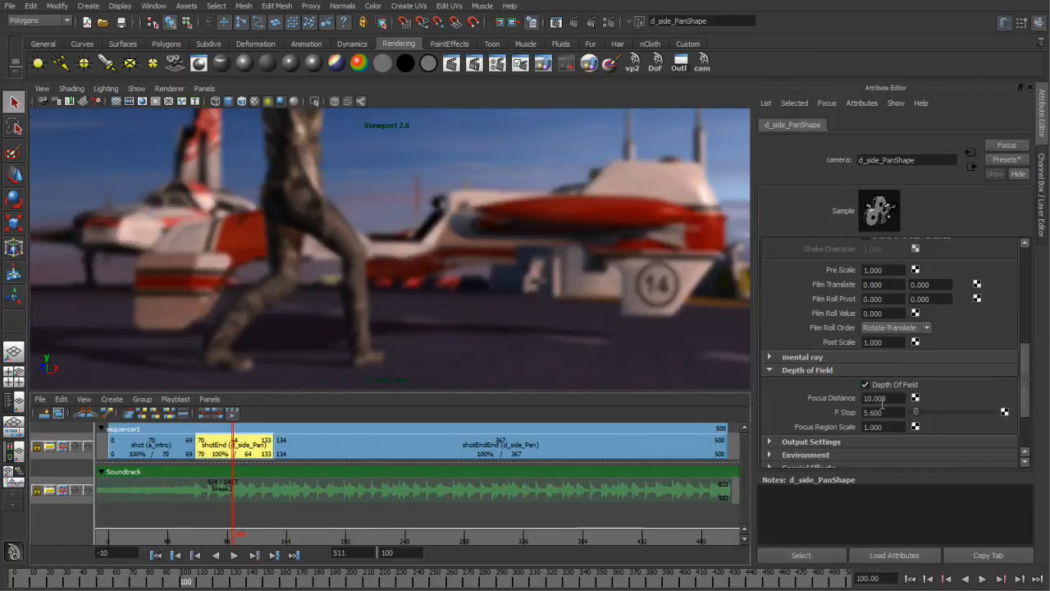
{"action": "left_click_drag", "start_coordinate": [878, 397], "coordinate": [1036, 400], "text": "ctrl"}
{"action": "left_click_drag", "start_coordinate": [875, 397], "coordinate": [895, 397], "text": "ctrl"}
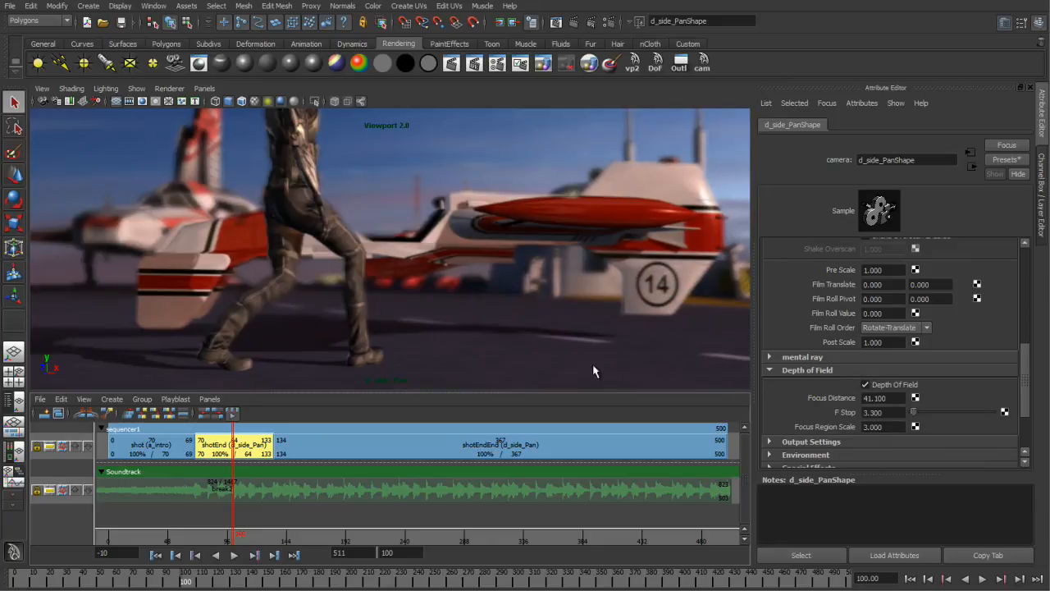
{"action": "left_click", "coordinate": [1042, 127]}
Change the camera of the shot starting at frame 134 to e_micro_4_3rds
{"action": "left_click_drag", "start_coordinate": [292, 538], "coordinate": [374, 538]}
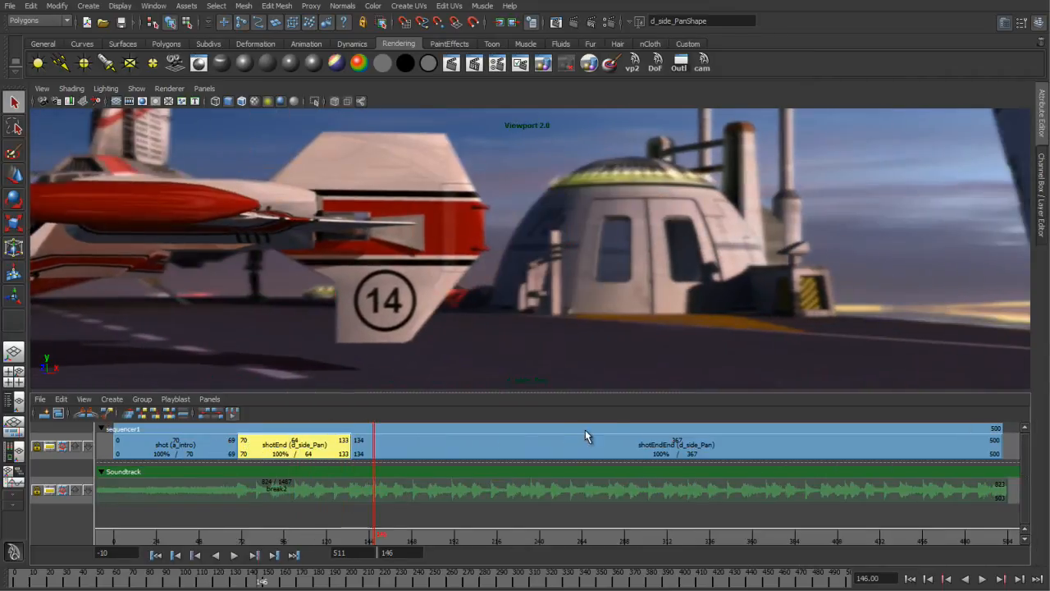
{"action": "left_click", "coordinate": [535, 444]}
{"action": "right_click", "coordinate": [536, 444]}
{"action": "mouse_move", "coordinate": [615, 516]}
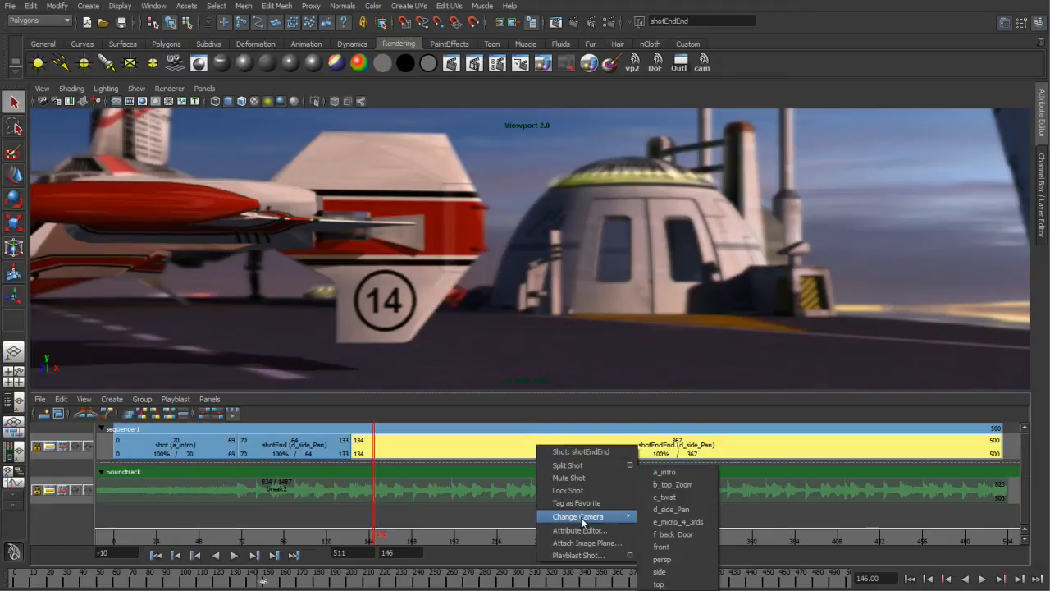
{"action": "left_click", "coordinate": [668, 525]}
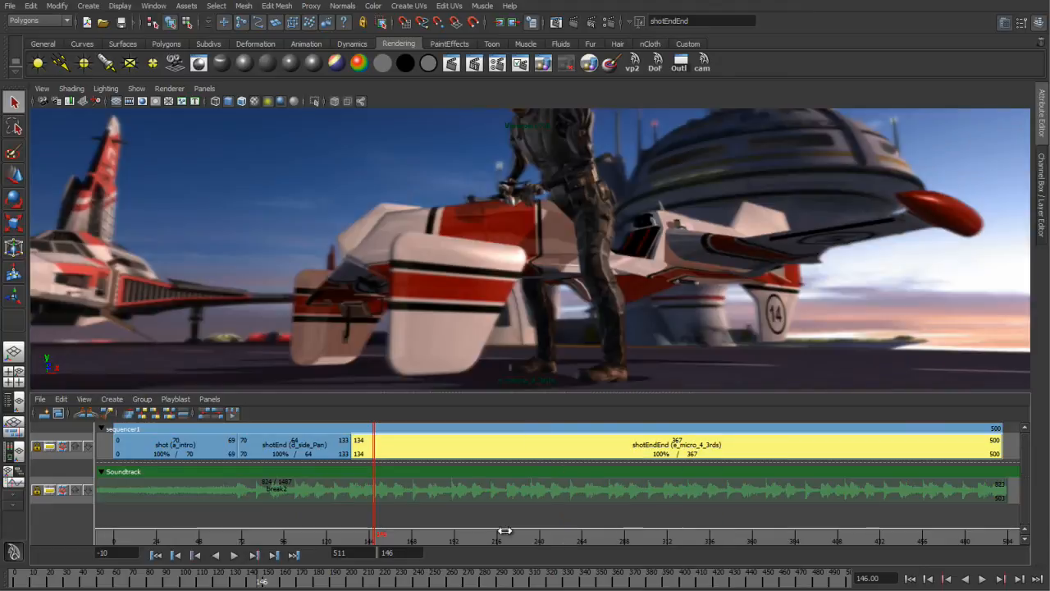
Split the e_micro_4_3rds shot at frame 291
{"action": "left_click_drag", "start_coordinate": [374, 538], "coordinate": [626, 535]}
{"action": "right_click", "coordinate": [642, 449]}
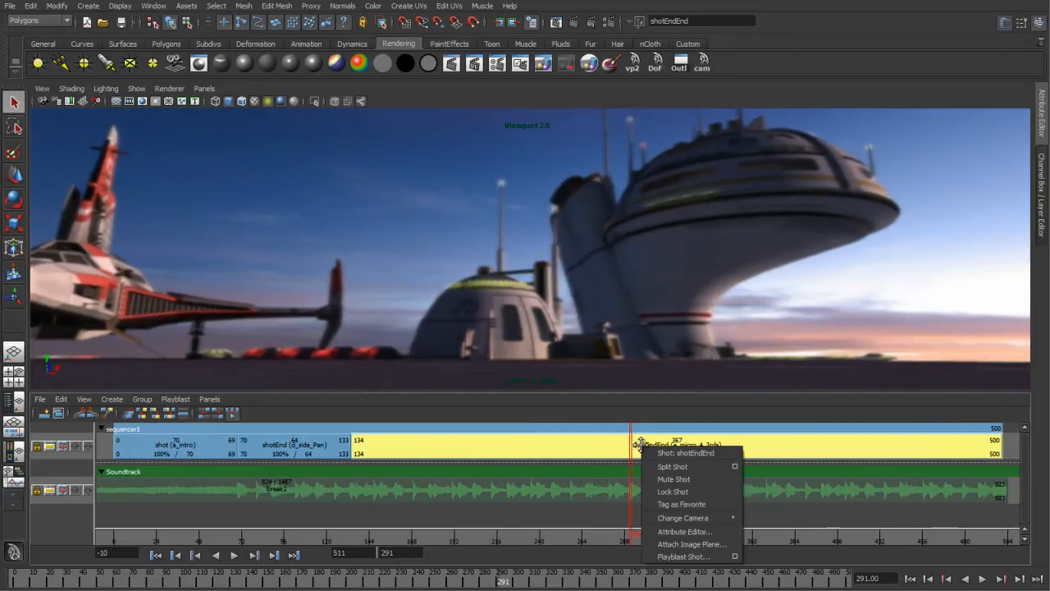
{"action": "left_click", "coordinate": [689, 466]}
Change the camera of the shot starting at frame 291 to f_back_Door
{"action": "left_click", "coordinate": [720, 447]}
{"action": "right_click", "coordinate": [719, 447]}
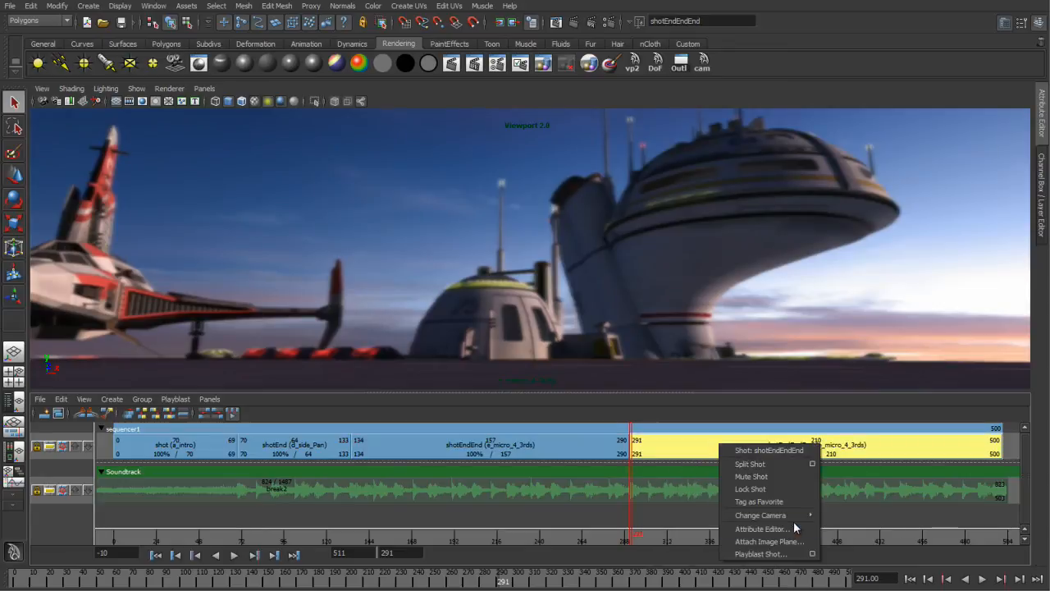
{"action": "mouse_move", "coordinate": [792, 512]}
{"action": "left_click", "coordinate": [863, 534]}
Import AIRPLANE-FIGHTER-2.WAV as sequencer audio at frame 298 and move the clip to start at about frame 205
{"action": "mouse_move", "coordinate": [632, 535]}
{"action": "left_mouse_down"}
{"action": "mouse_move", "coordinate": [677, 536]}
{"action": "mouse_move", "coordinate": [621, 538]}
{"action": "mouse_move", "coordinate": [682, 538]}
{"action": "mouse_move", "coordinate": [616, 538]}
{"action": "mouse_move", "coordinate": [681, 538]}
{"action": "mouse_move", "coordinate": [644, 547]}
{"action": "left_mouse_up"}
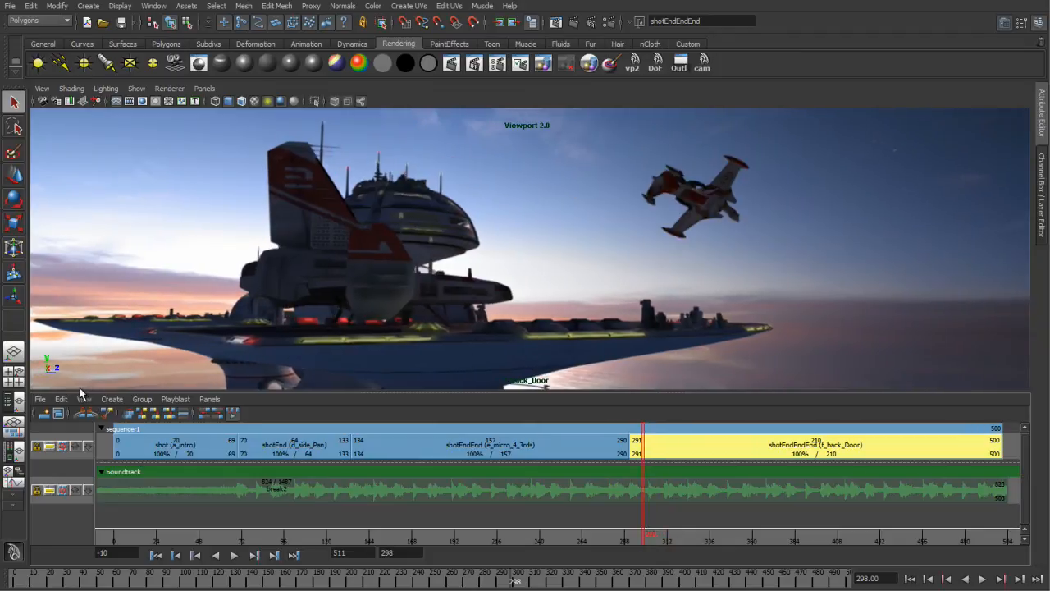
{"action": "left_click", "coordinate": [39, 399]}
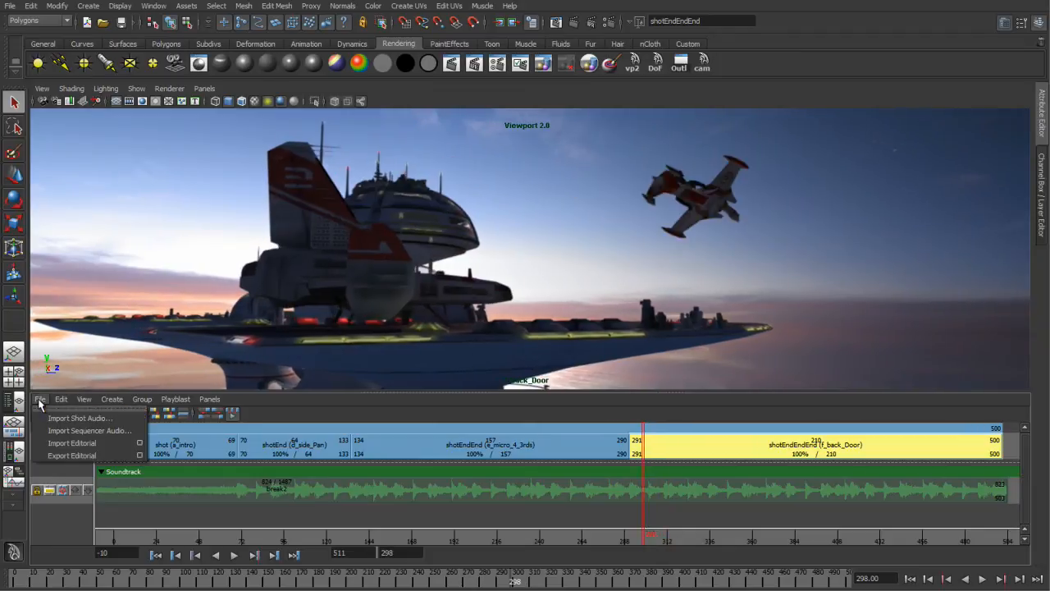
{"action": "left_click", "coordinate": [70, 431]}
{"action": "left_click", "coordinate": [336, 239]}
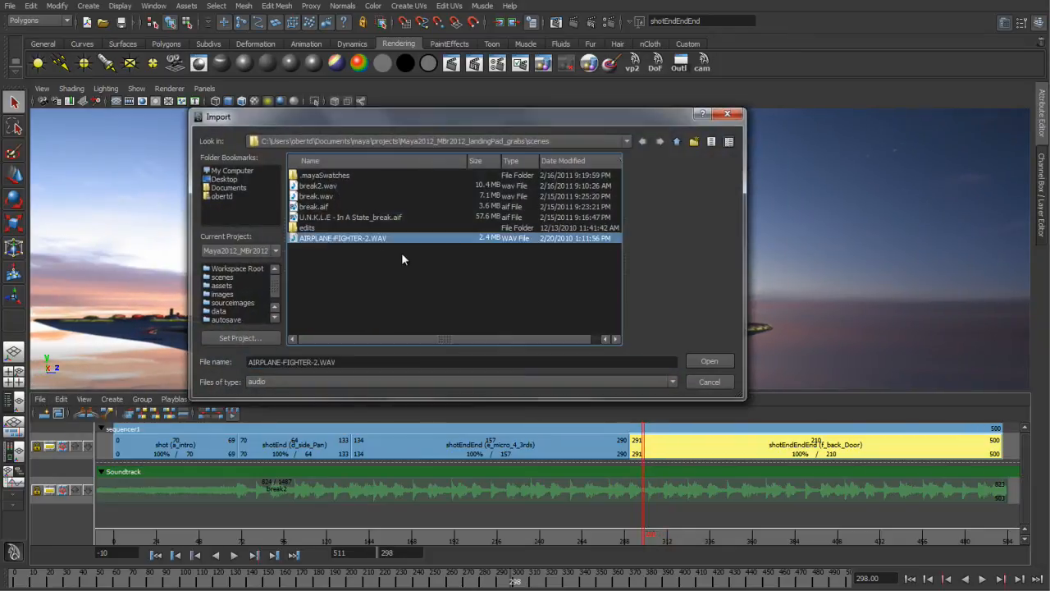
{"action": "left_click", "coordinate": [709, 361]}
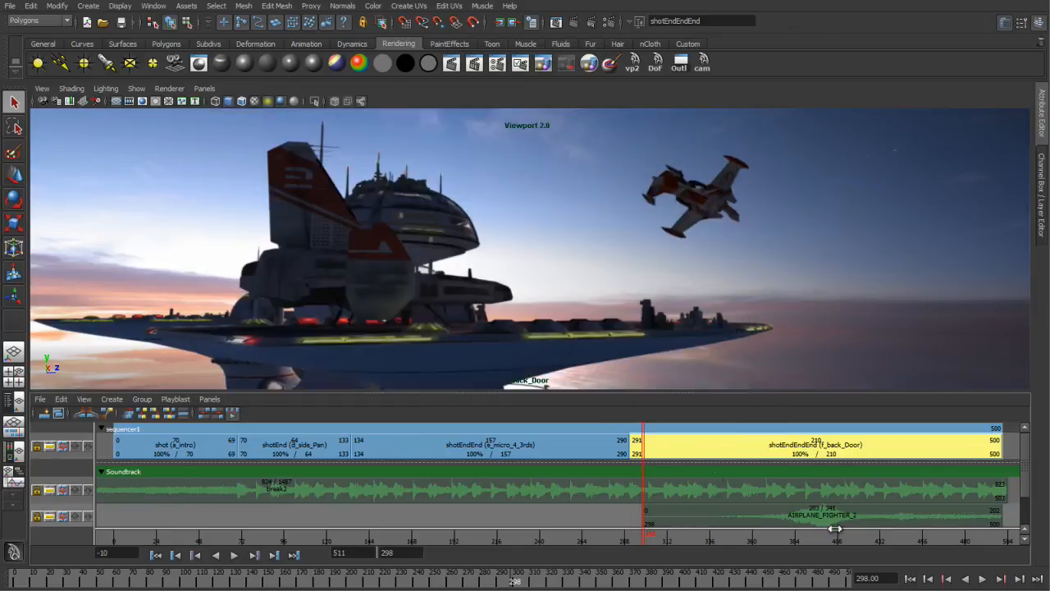
{"action": "left_click_drag", "start_coordinate": [844, 522], "coordinate": [281, 552]}
Extend the beginning of the a_intro shot back to frame -100
{"action": "middle_click_drag", "start_coordinate": [387, 523], "coordinate": [636, 528], "text": "alt"}
{"action": "middle_click_drag", "start_coordinate": [315, 492], "coordinate": [385, 502], "text": "alt"}
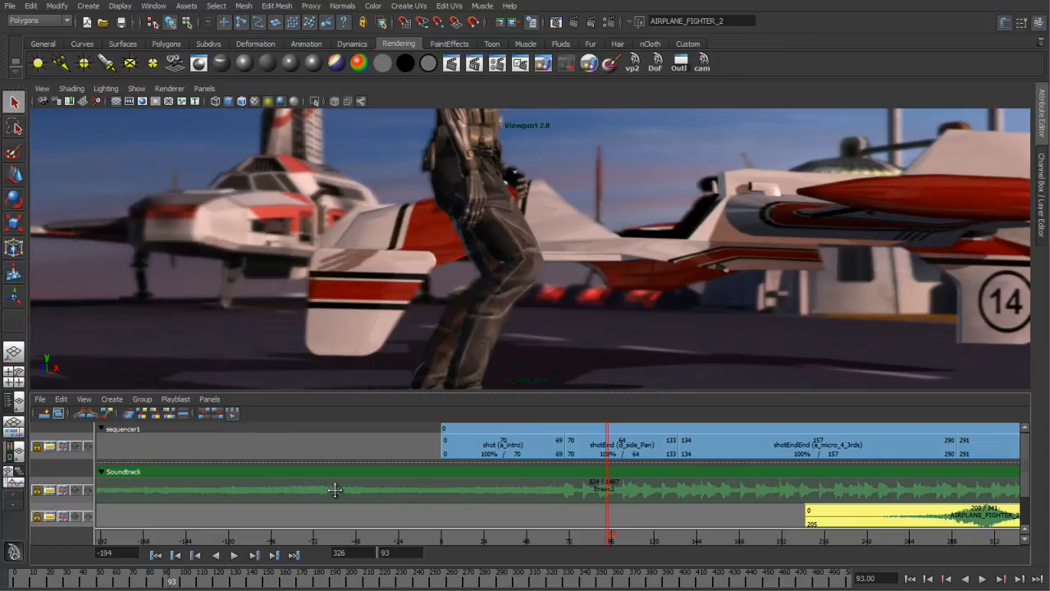
{"action": "left_click_drag", "start_coordinate": [607, 539], "coordinate": [516, 538]}
{"action": "left_click_drag", "start_coordinate": [447, 447], "coordinate": [272, 465]}
Split the extended a_intro shot at frame 0 and clear the selection
{"action": "left_click_drag", "start_coordinate": [517, 538], "coordinate": [440, 555]}
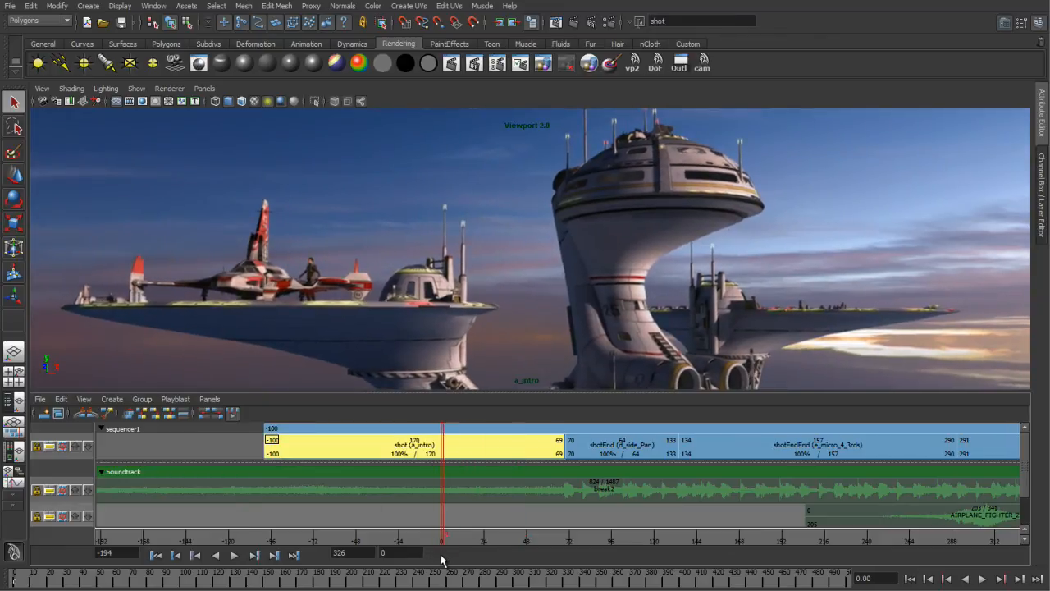
{"action": "right_click", "coordinate": [461, 451]}
{"action": "left_click", "coordinate": [493, 470]}
{"action": "left_click", "coordinate": [389, 517]}
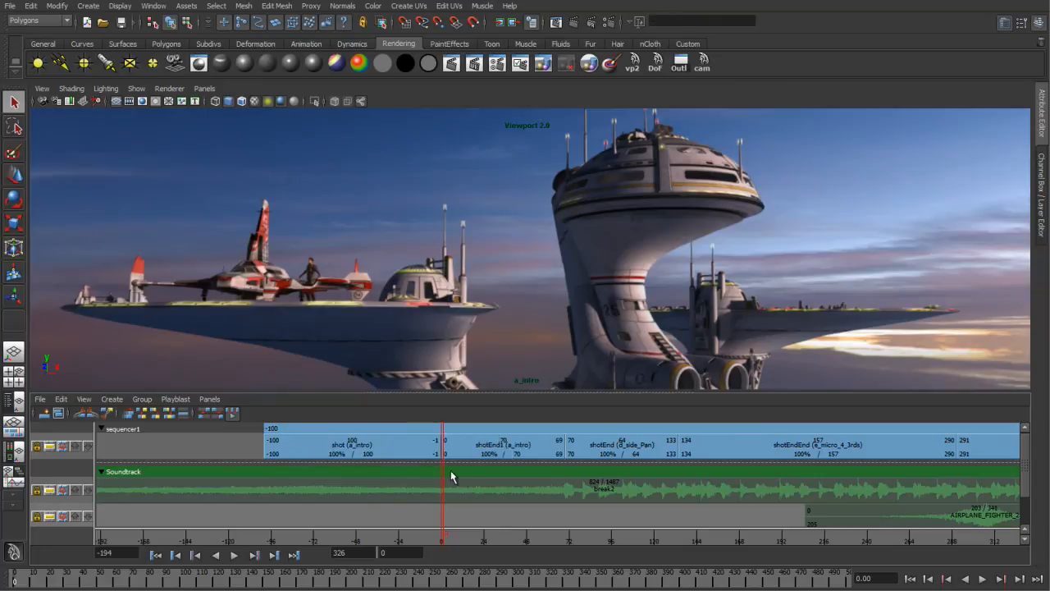
In the Shot Playlist, change the camera of shotEnd1 to b_top_Zoom and close the playlist
{"action": "left_click", "coordinate": [110, 402]}
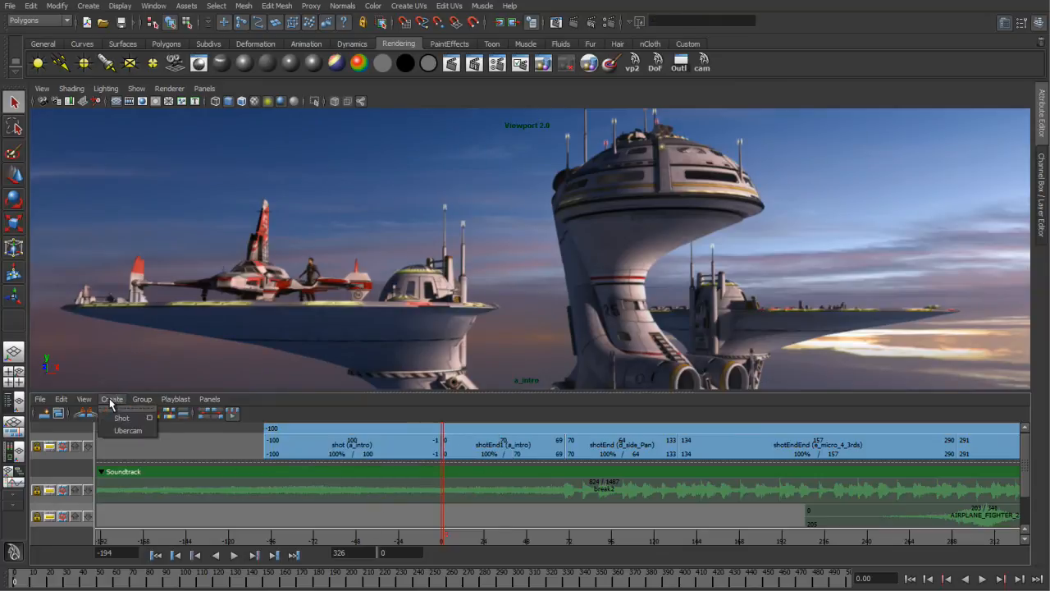
{"action": "mouse_move", "coordinate": [92, 401]}
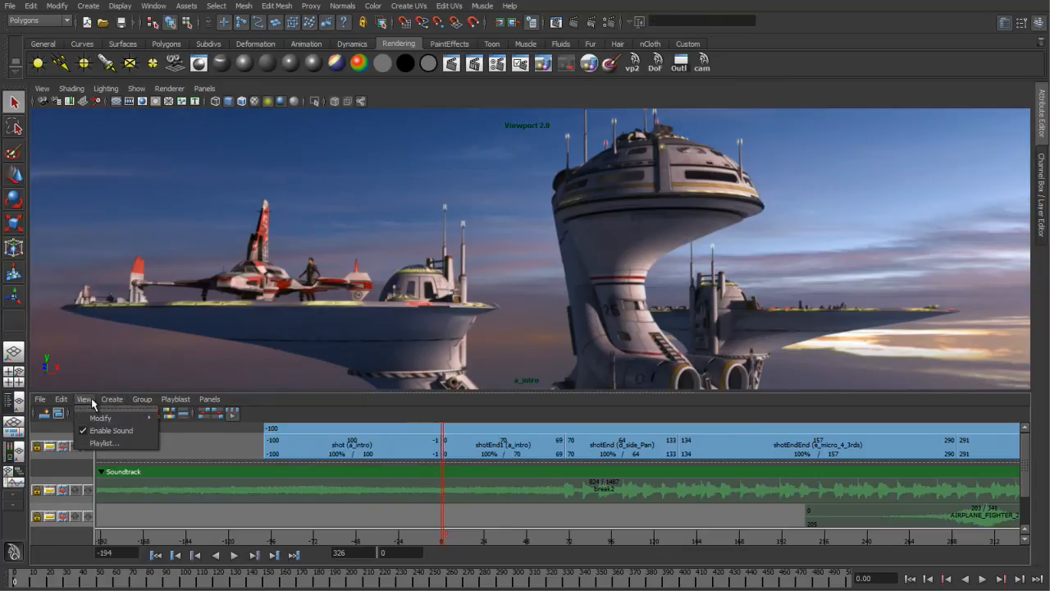
{"action": "left_click", "coordinate": [104, 443]}
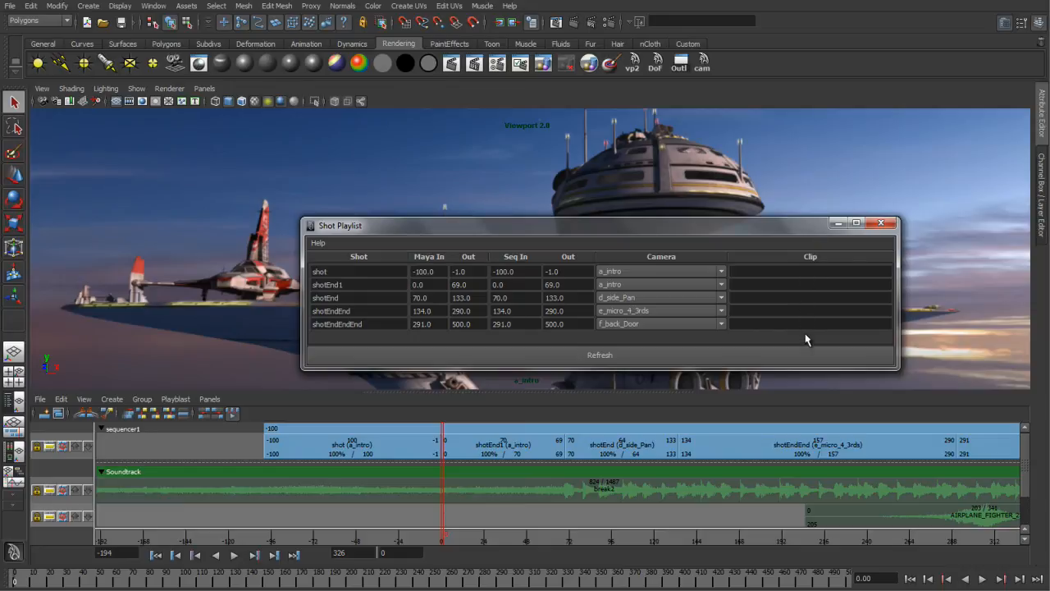
{"action": "left_click", "coordinate": [639, 283]}
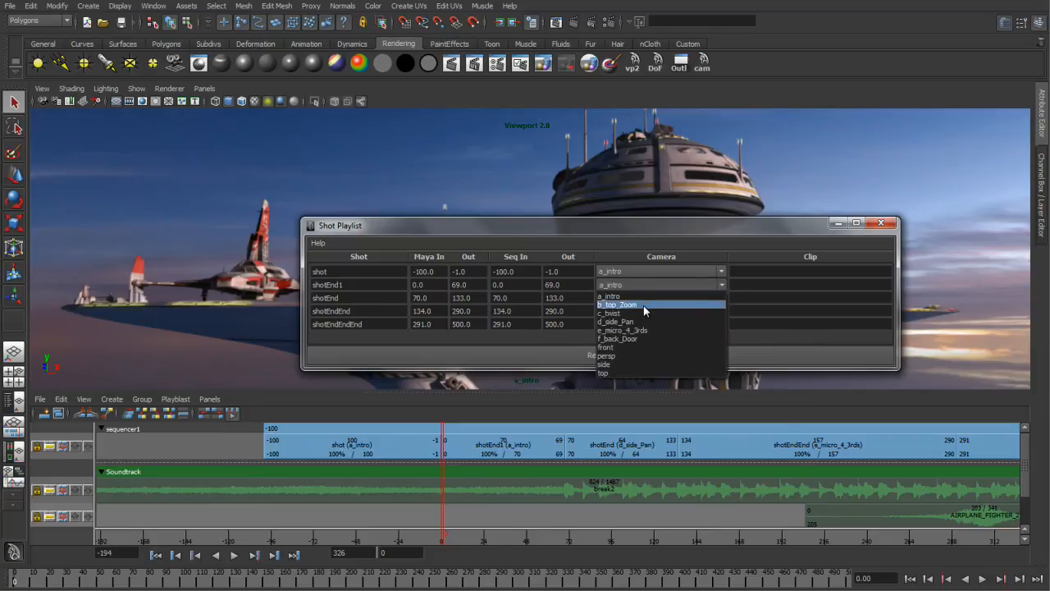
{"action": "left_click", "coordinate": [643, 305]}
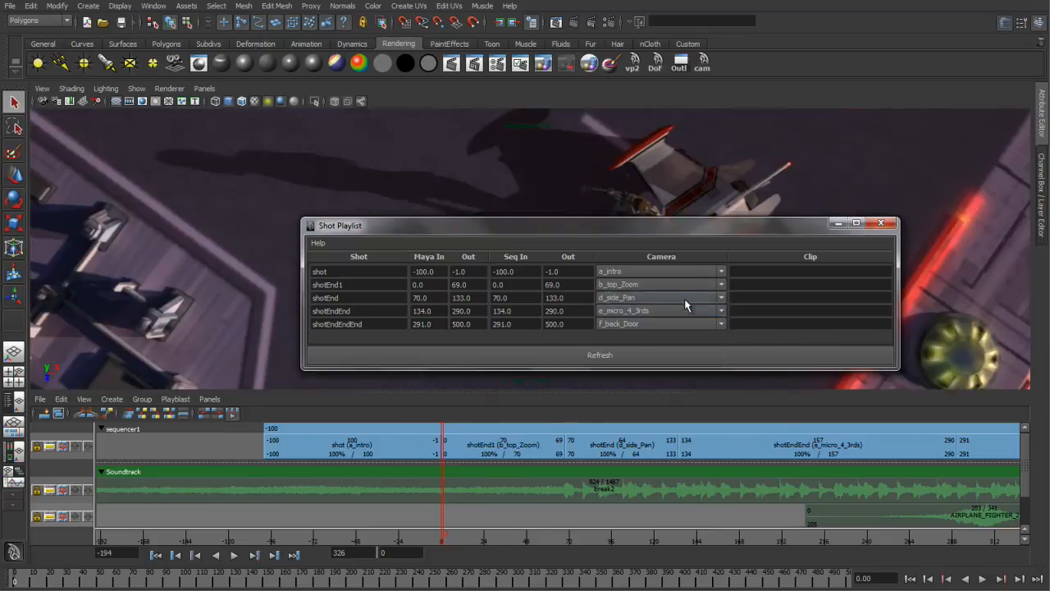
{"action": "left_click", "coordinate": [882, 224]}
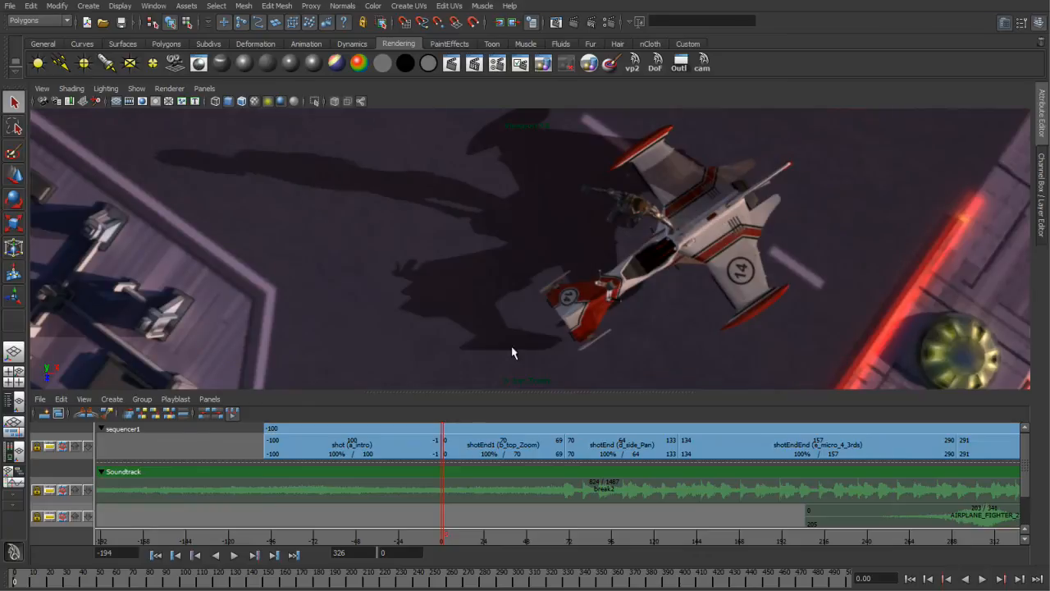
Play back the whole camera sequence with its audio from frame -100 and stop the playback near its end
{"action": "left_click", "coordinate": [155, 555]}
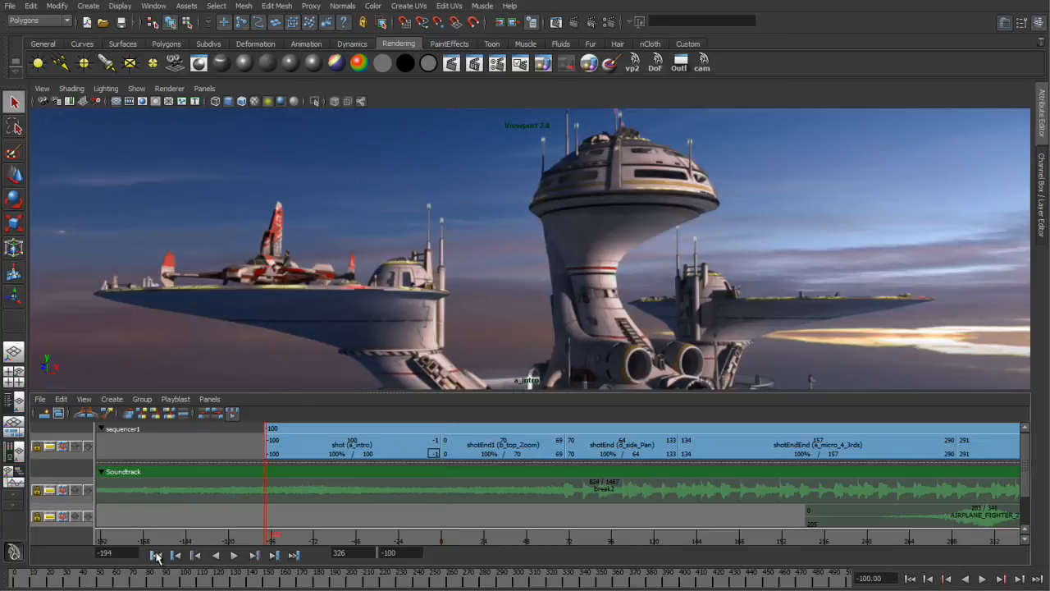
{"action": "left_click", "coordinate": [233, 555]}
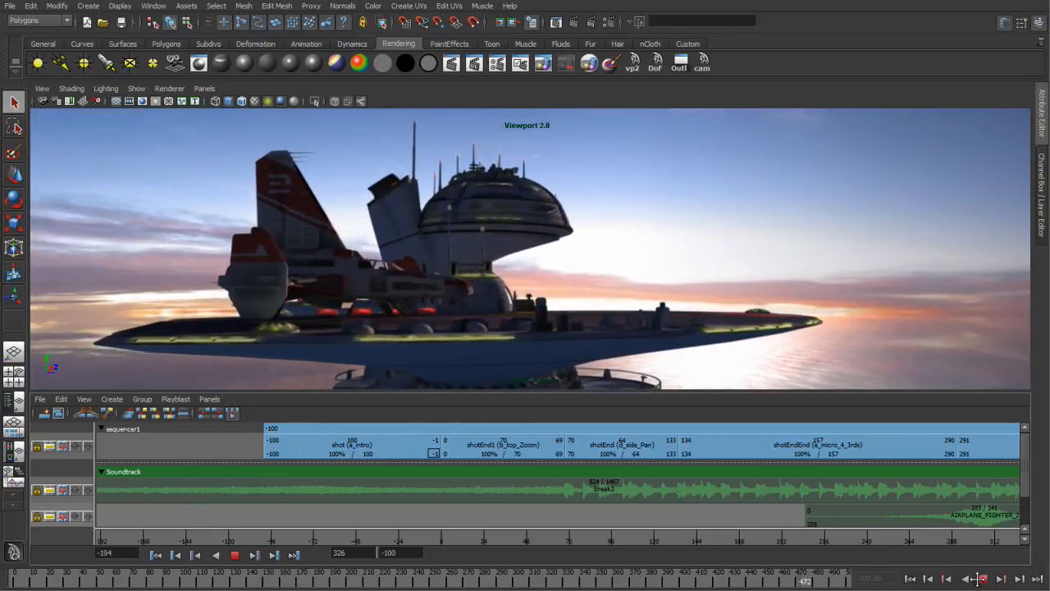
{"action": "left_click", "coordinate": [980, 578]}
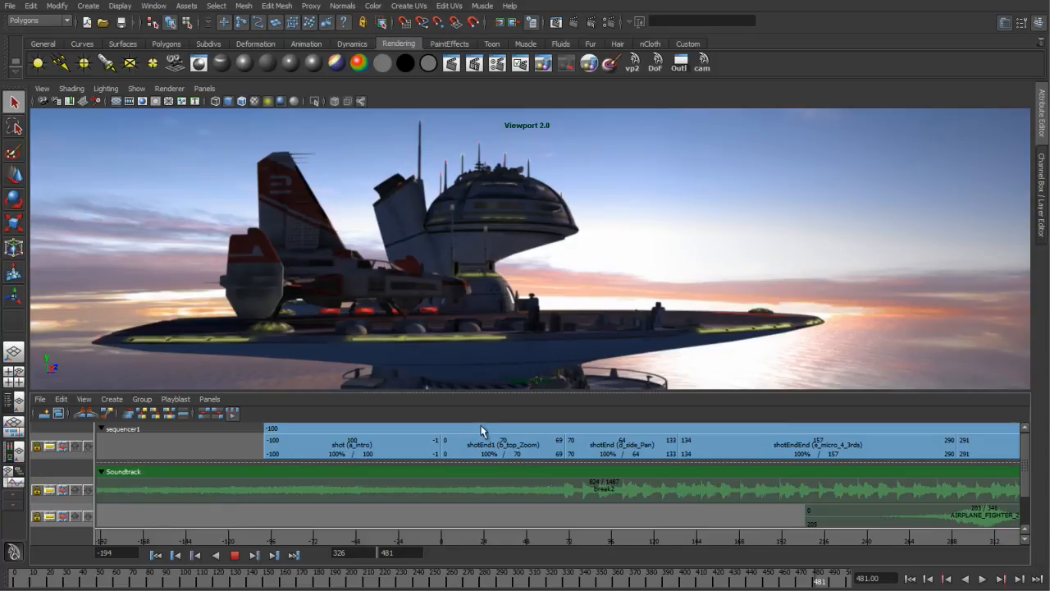
Create an Ubercam from the camera sequence and switch to the layout with the Outliner beside the perspective view
{"action": "left_click", "coordinate": [112, 399]}
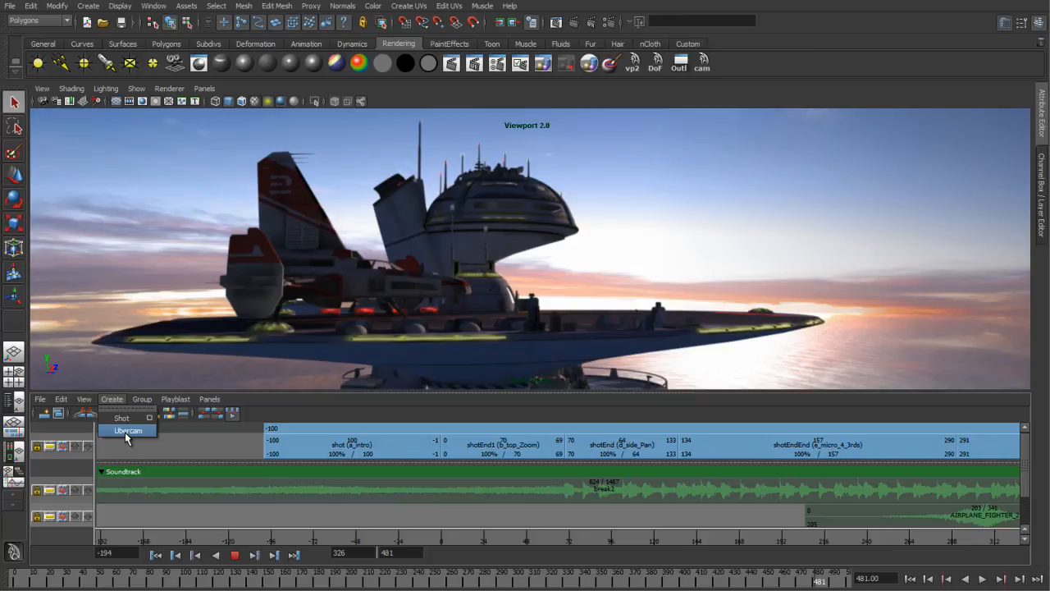
{"action": "left_click", "coordinate": [125, 432]}
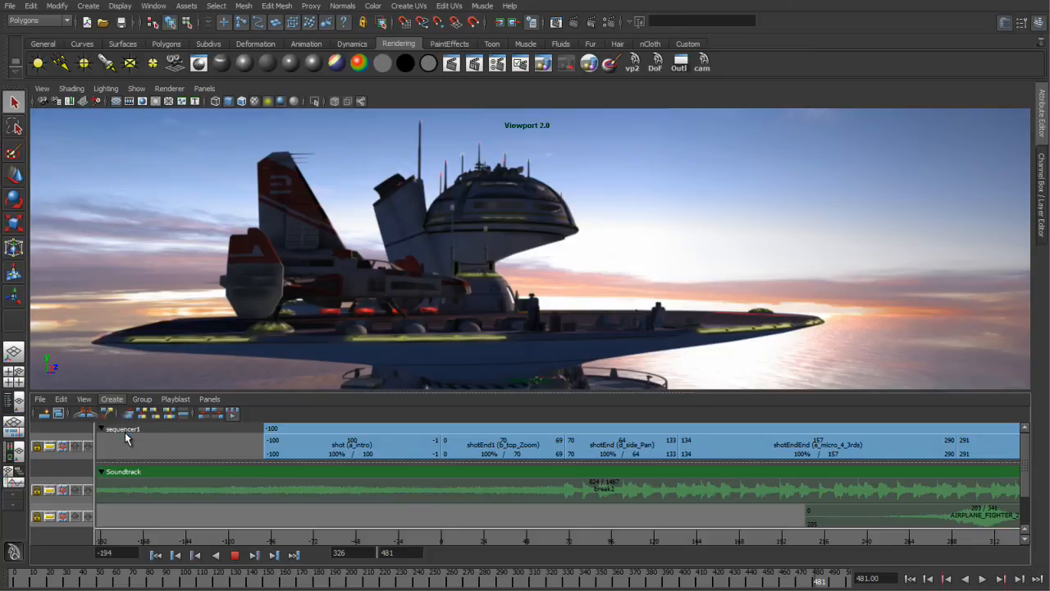
{"action": "key", "text": "space"}
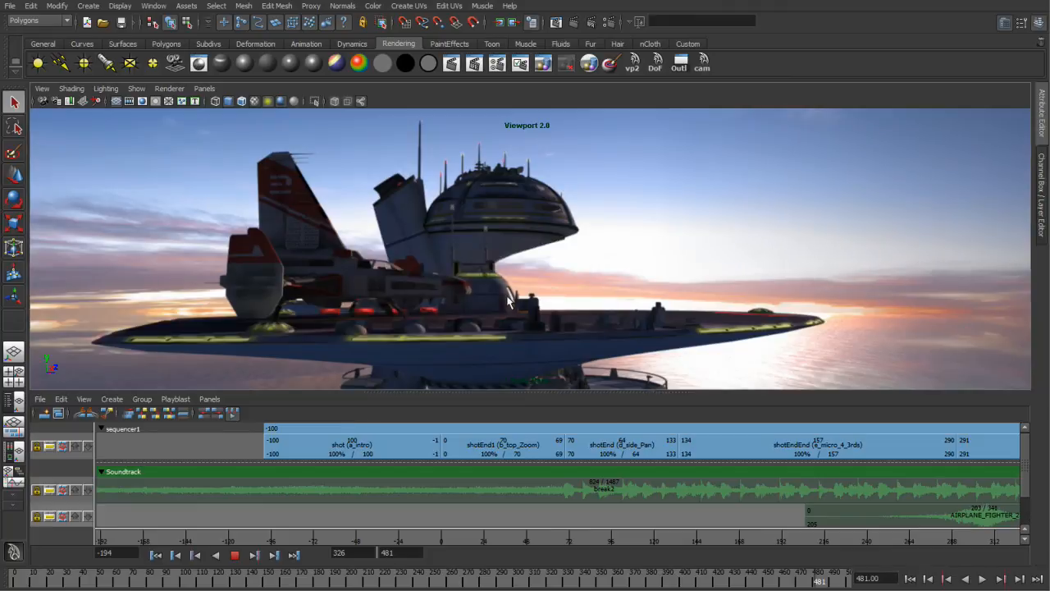
{"action": "key", "text": "space"}
{"action": "left_click_drag", "start_coordinate": [529, 226], "coordinate": [459, 298]}
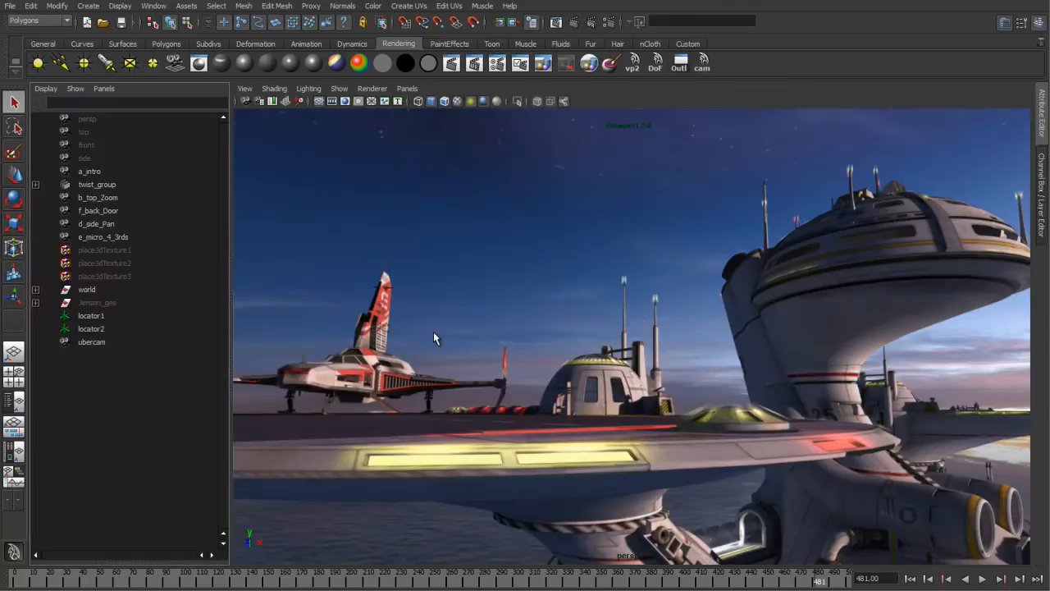
Select the ubercam in the Outliner and play its animation from the start of the timeline in a wide perspective view
{"action": "left_click", "coordinate": [91, 342]}
{"action": "right_click_drag", "start_coordinate": [583, 383], "coordinate": [512, 351], "text": "alt"}
{"action": "left_click_drag", "start_coordinate": [512, 351], "coordinate": [549, 369], "text": "alt"}
{"action": "key", "text": "w"}
{"action": "right_click_drag", "start_coordinate": [588, 367], "coordinate": [525, 371], "text": "alt"}
{"action": "left_click", "coordinate": [11, 581]}
{"action": "key", "text": "alt+v"}
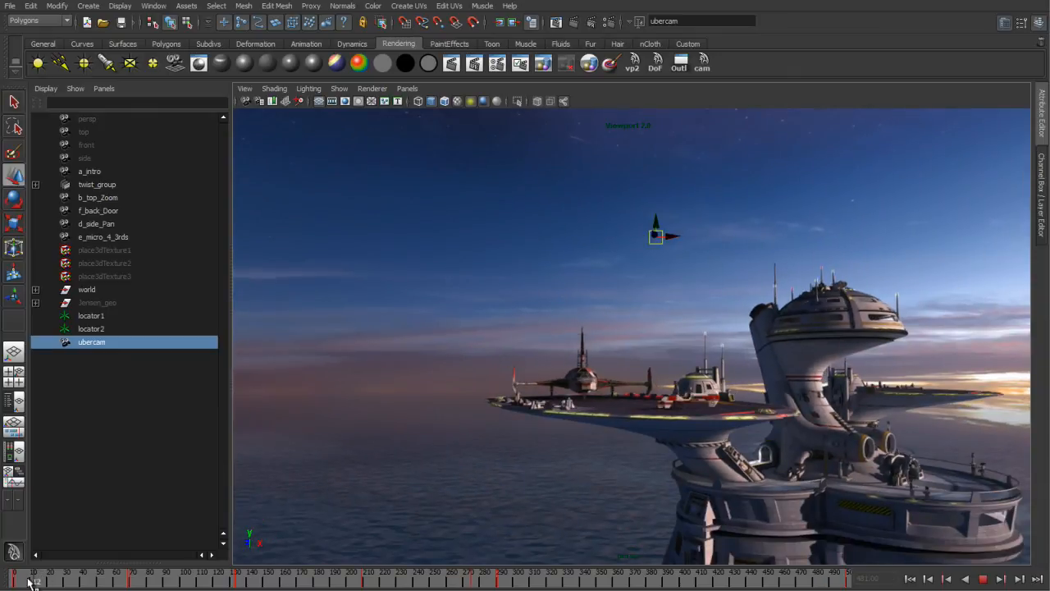
Scale up the icons of the b_top_Zoom, d_side_Pan, e_micro_4_3rds and f_back_Door cameras in the perspective view
{"action": "middle_click_drag", "start_coordinate": [629, 268], "coordinate": [601, 268], "text": "alt"}
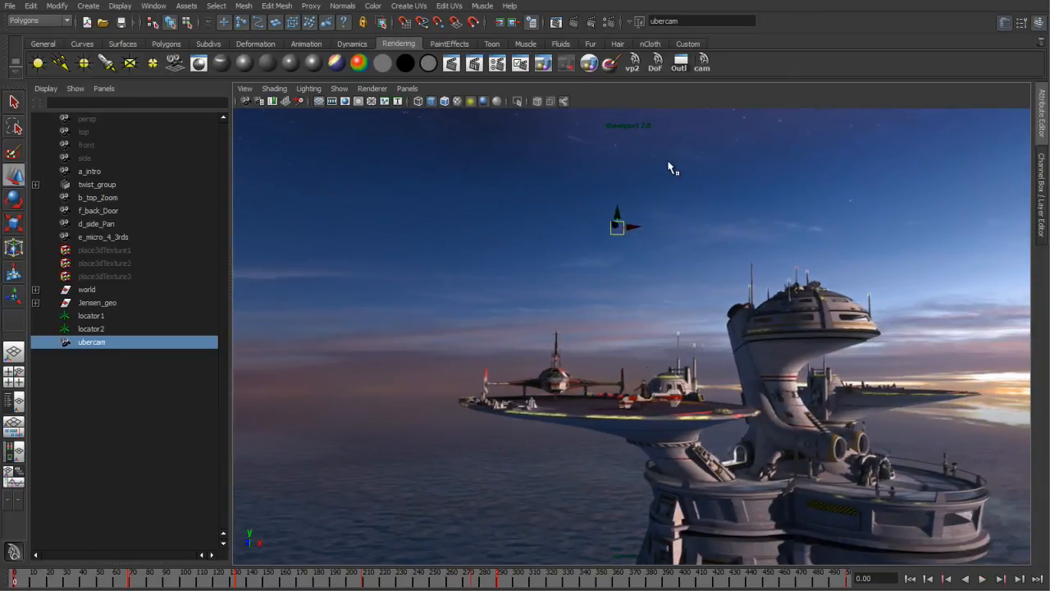
{"action": "right_click_drag", "start_coordinate": [605, 267], "coordinate": [627, 269], "text": "alt"}
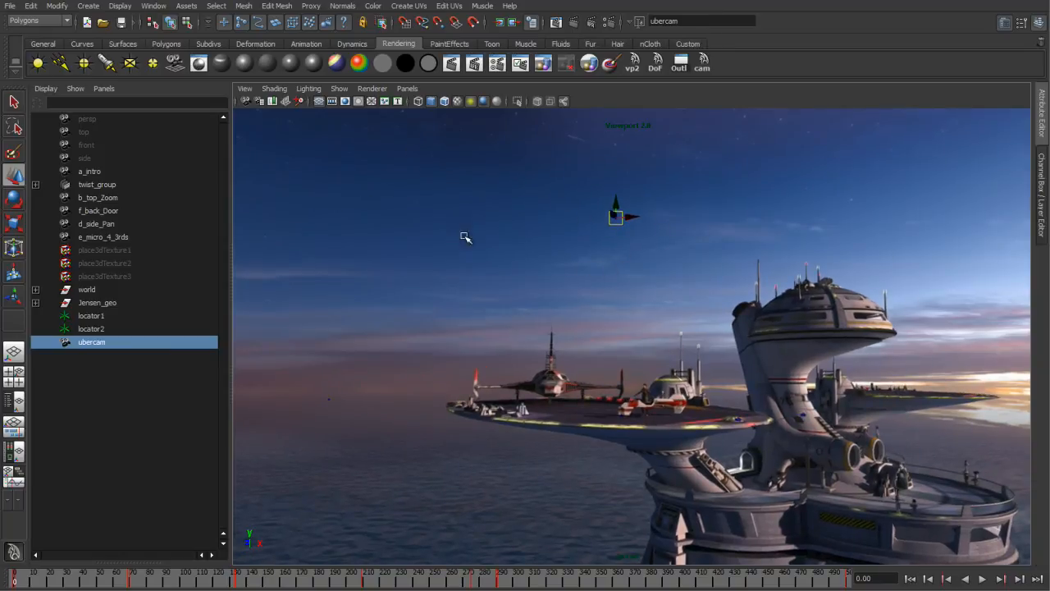
{"action": "left_click_drag", "start_coordinate": [350, 133], "coordinate": [771, 487]}
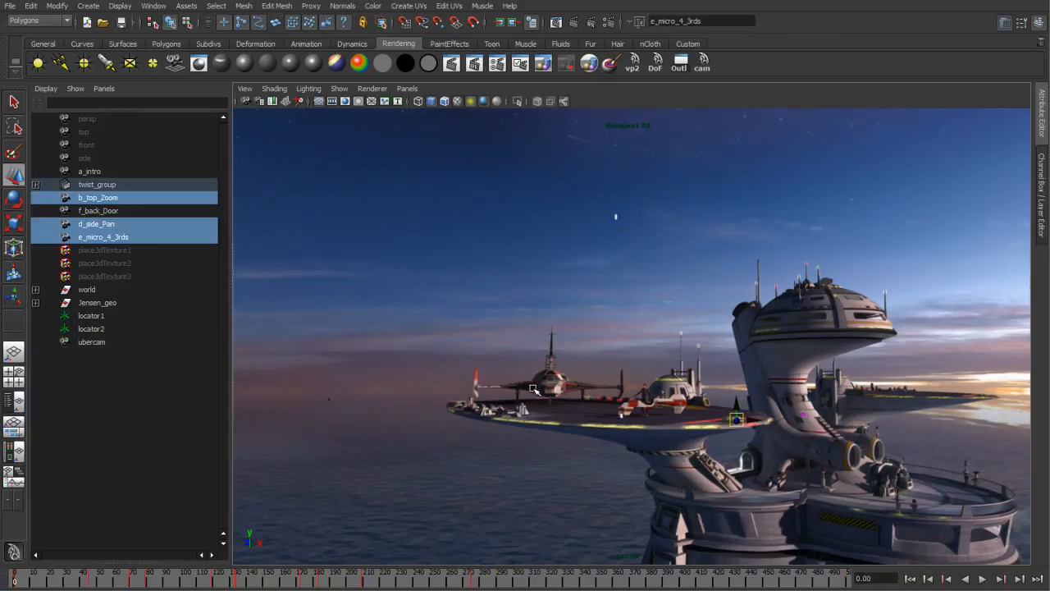
{"action": "key", "text": "e"}
{"action": "key", "text": "r"}
{"action": "middle_click_drag", "start_coordinate": [456, 339], "coordinate": [512, 342]}
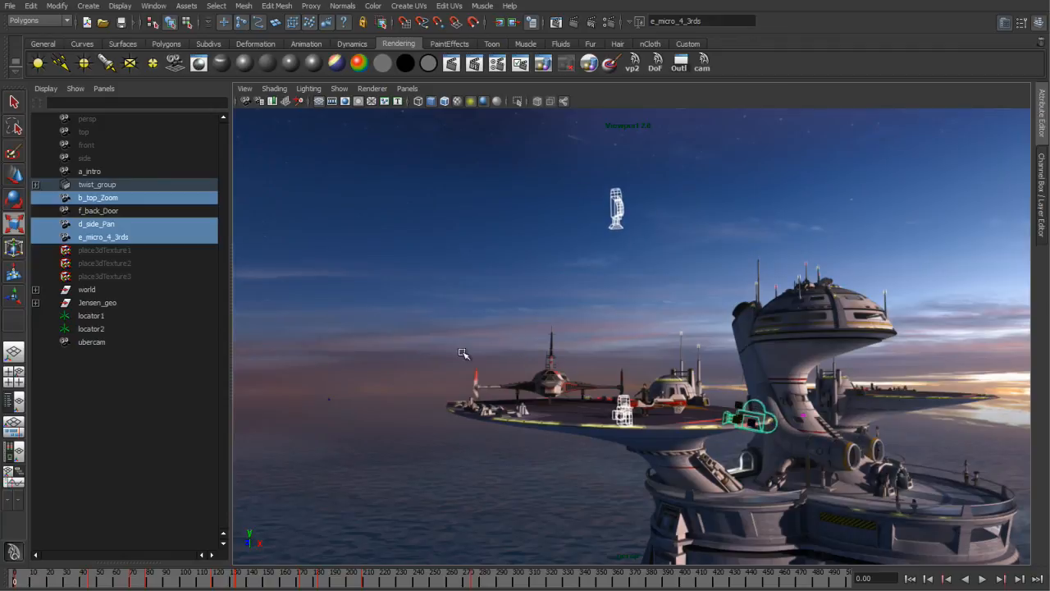
{"action": "left_click_drag", "start_coordinate": [323, 352], "coordinate": [346, 408]}
{"action": "middle_click_drag", "start_coordinate": [356, 330], "coordinate": [406, 330]}
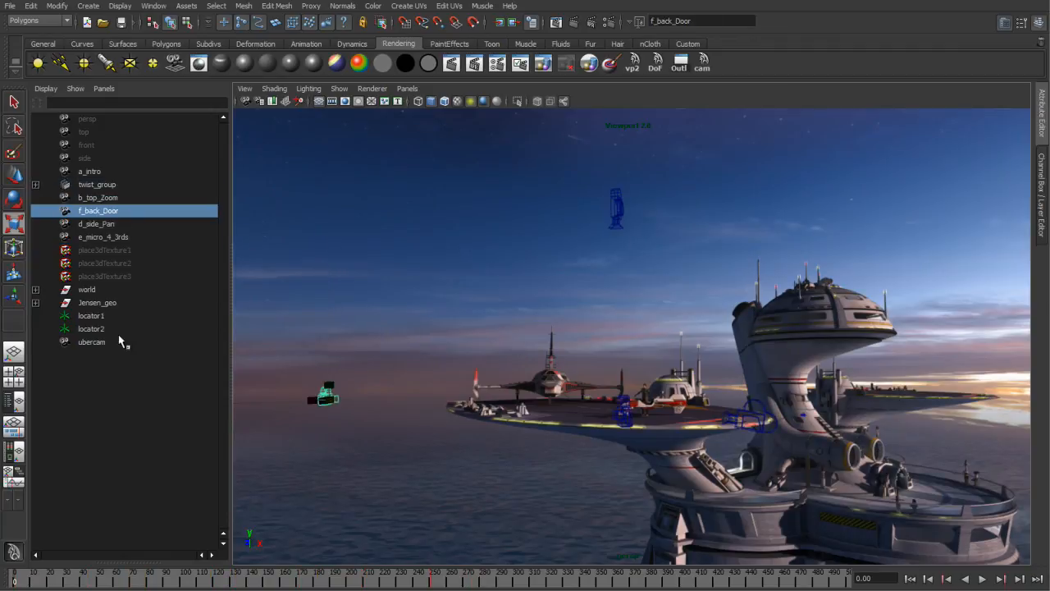
Select the ubercam and examine its depth of field attributes and keyed channels, enlarging the channel list to show them all
{"action": "left_click", "coordinate": [92, 342]}
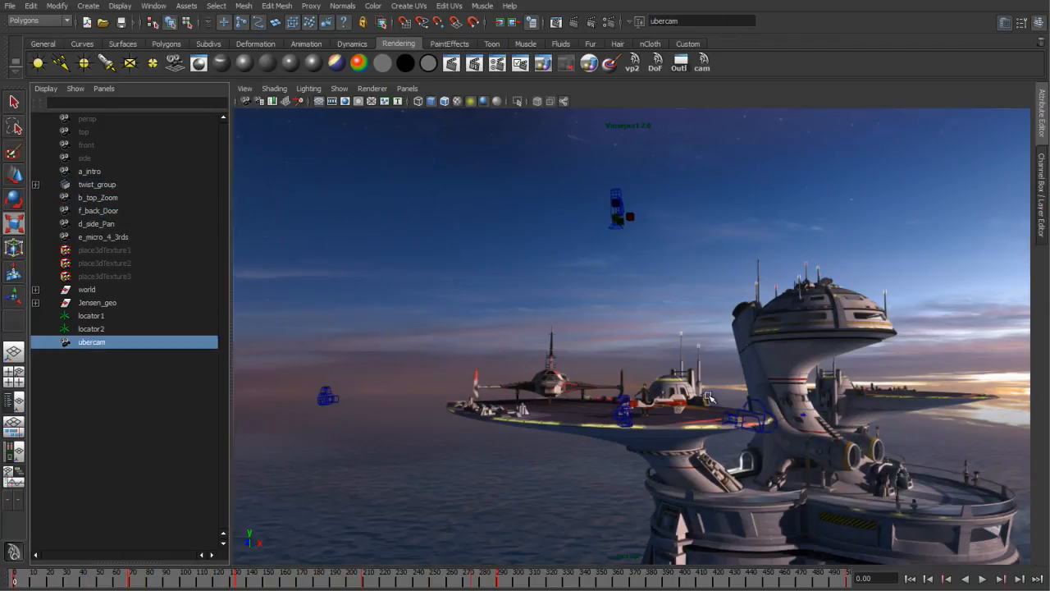
{"action": "left_click", "coordinate": [1042, 123]}
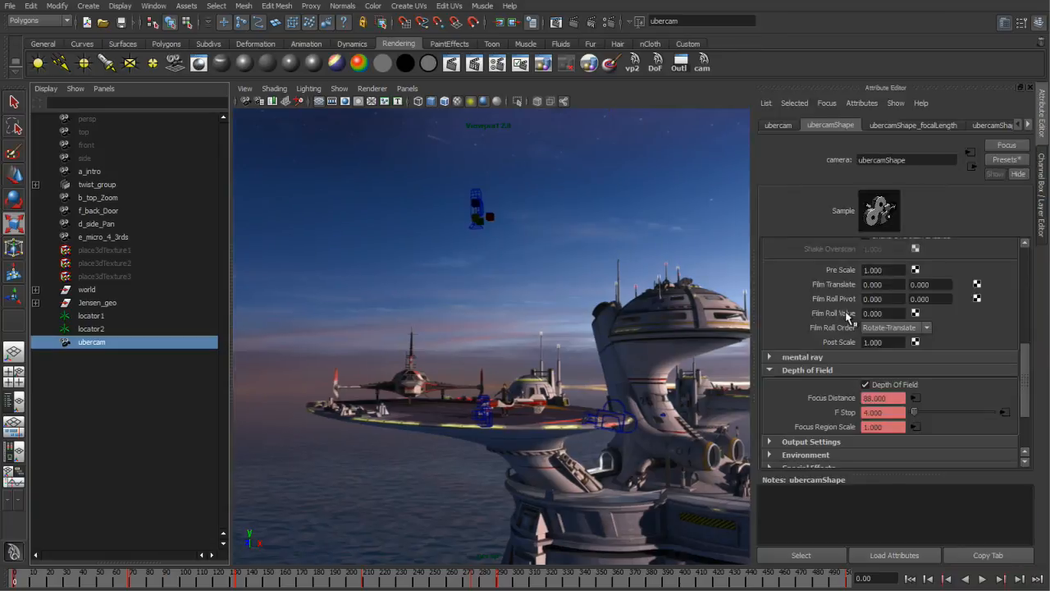
{"action": "left_click", "coordinate": [1044, 221]}
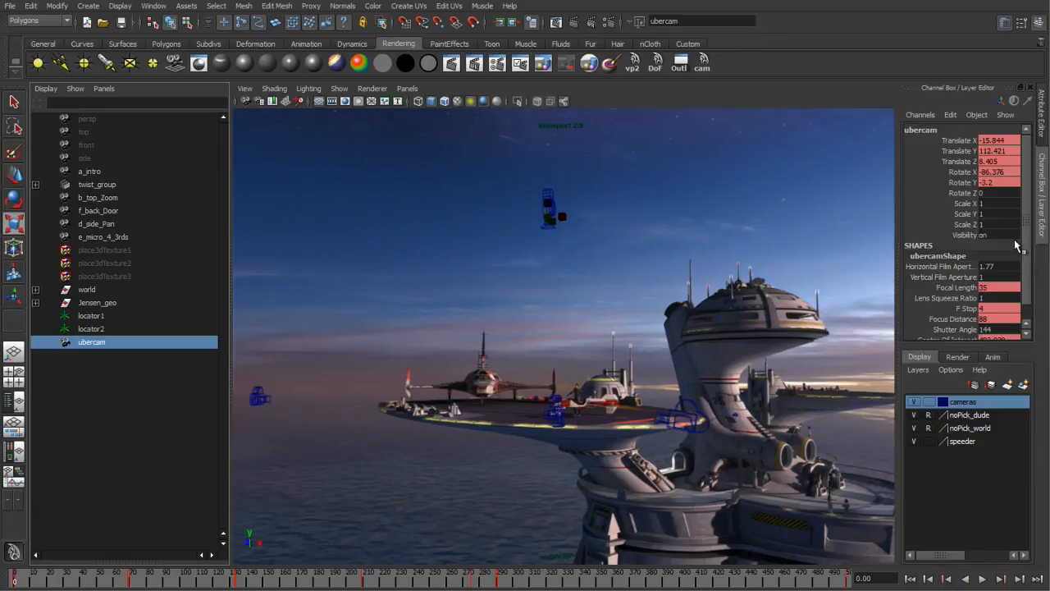
{"action": "left_click_drag", "start_coordinate": [973, 350], "coordinate": [972, 386]}
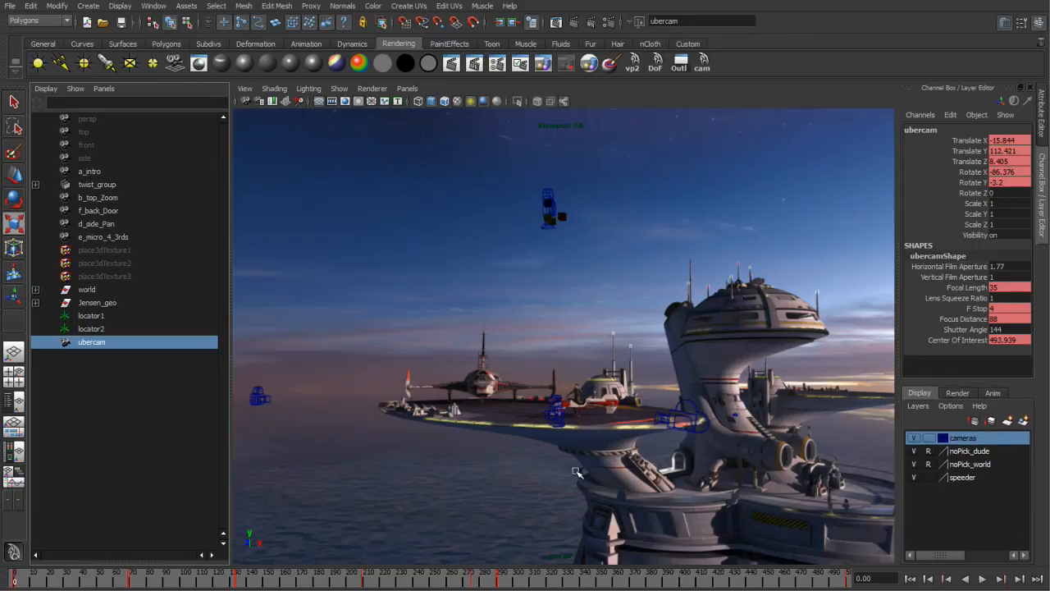
Scrub through the timeline to frame 156 to examine how the ubercam's position and keyed channels follow each shot
{"action": "left_click_drag", "start_coordinate": [21, 580], "coordinate": [268, 584]}
{"action": "key", "text": "w"}
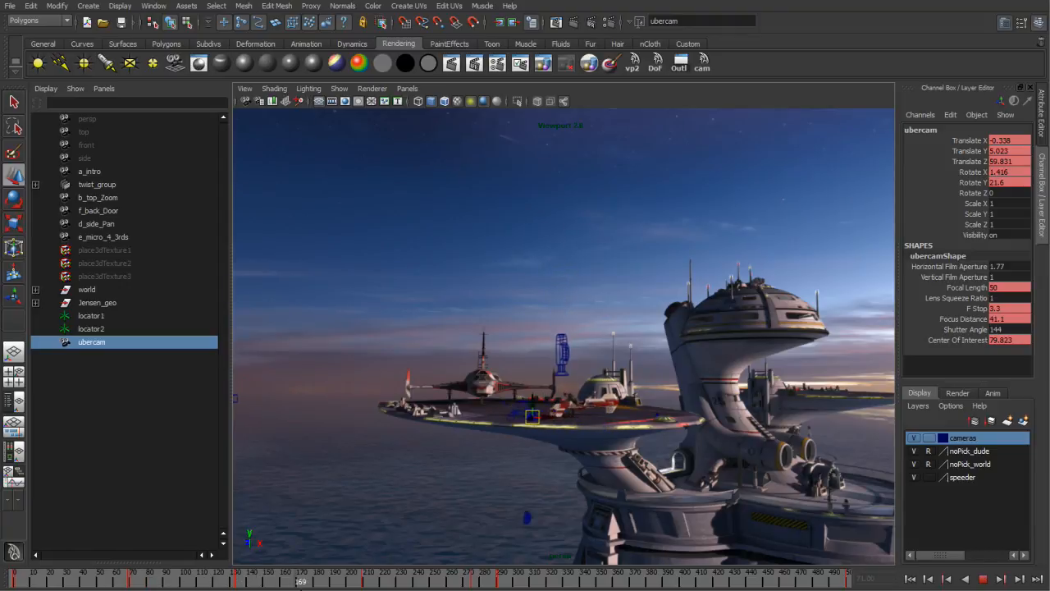
{"action": "left_click_drag", "start_coordinate": [404, 584], "coordinate": [176, 582]}
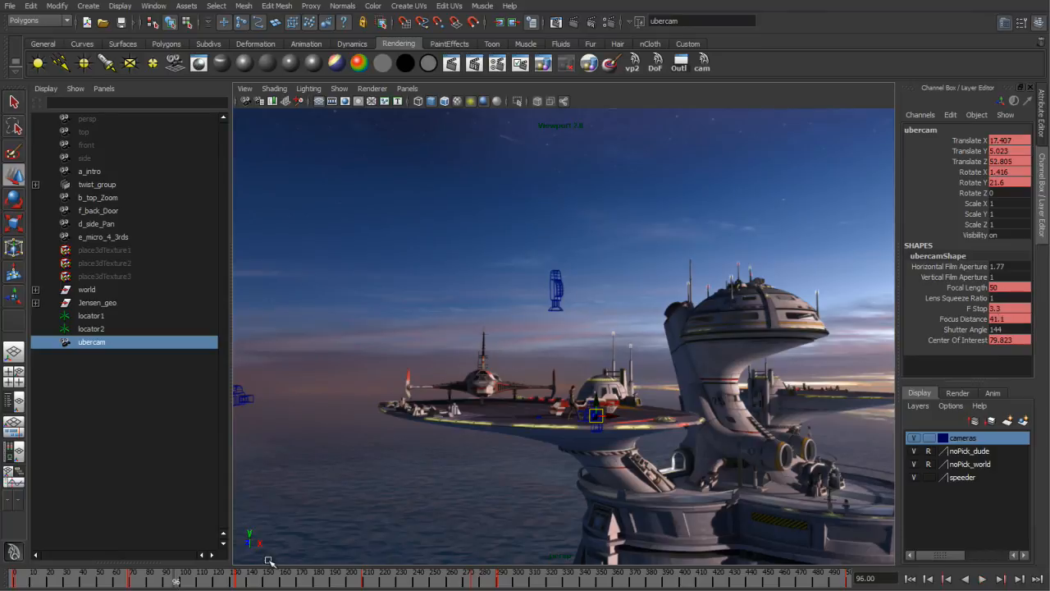
{"action": "left_click_drag", "start_coordinate": [186, 584], "coordinate": [274, 581]}
Look through the ubercam in the viewport and review the shots along the timeline up to frame 325
{"action": "key", "text": "space"}
{"action": "left_click", "coordinate": [512, 207]}
{"action": "mouse_move", "coordinate": [542, 225]}
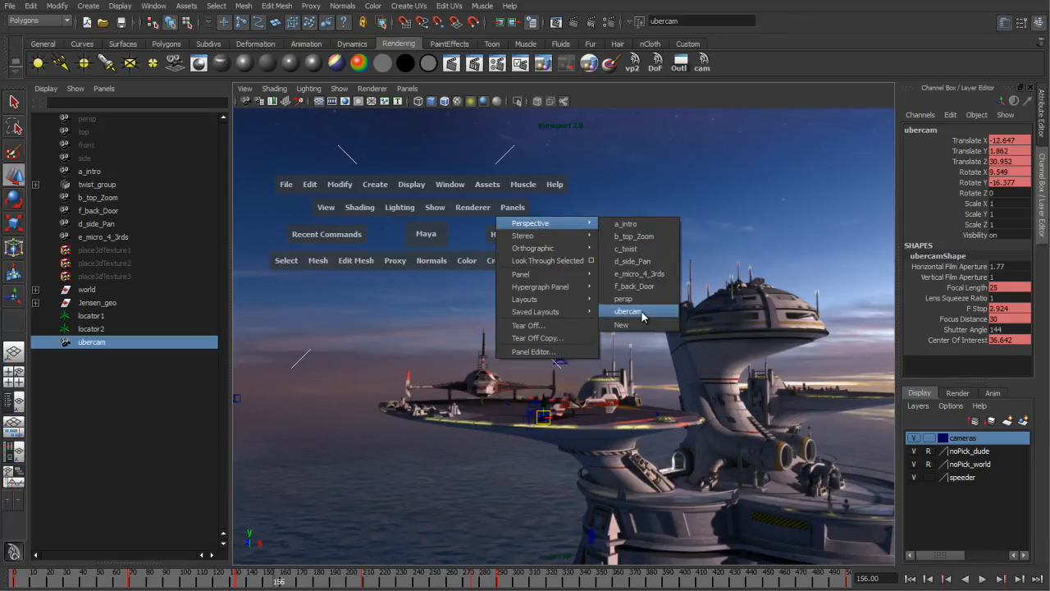
{"action": "left_click", "coordinate": [642, 315]}
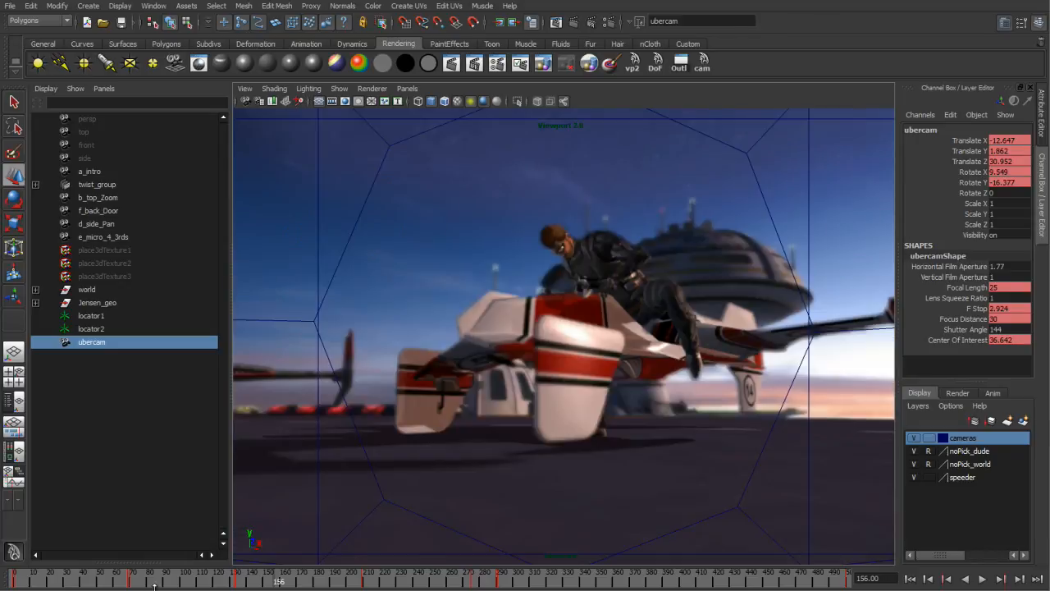
{"action": "left_click_drag", "start_coordinate": [277, 581], "coordinate": [241, 588]}
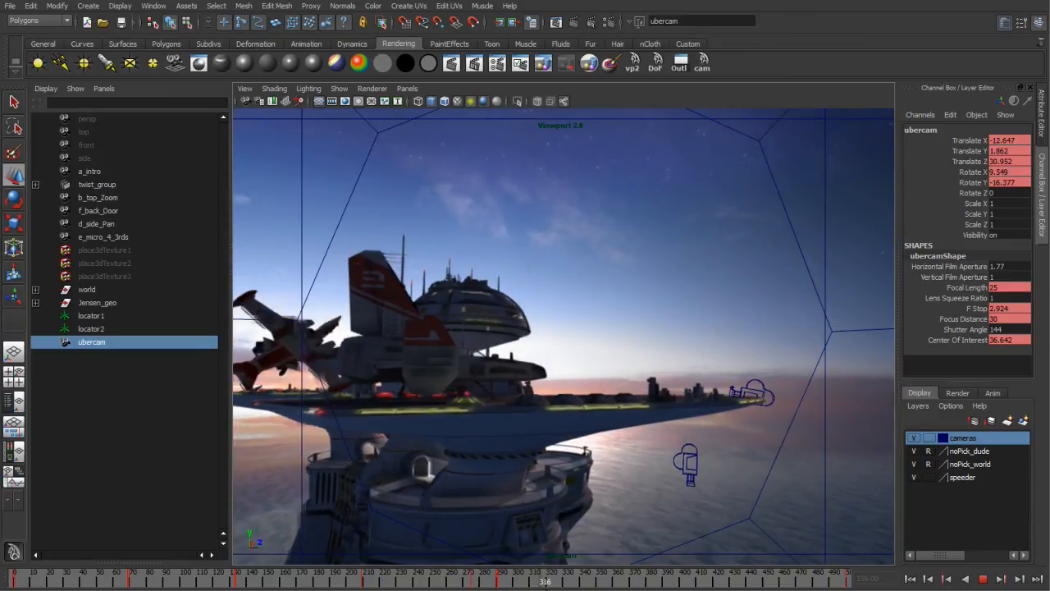
{"action": "left_click", "coordinate": [554, 581]}
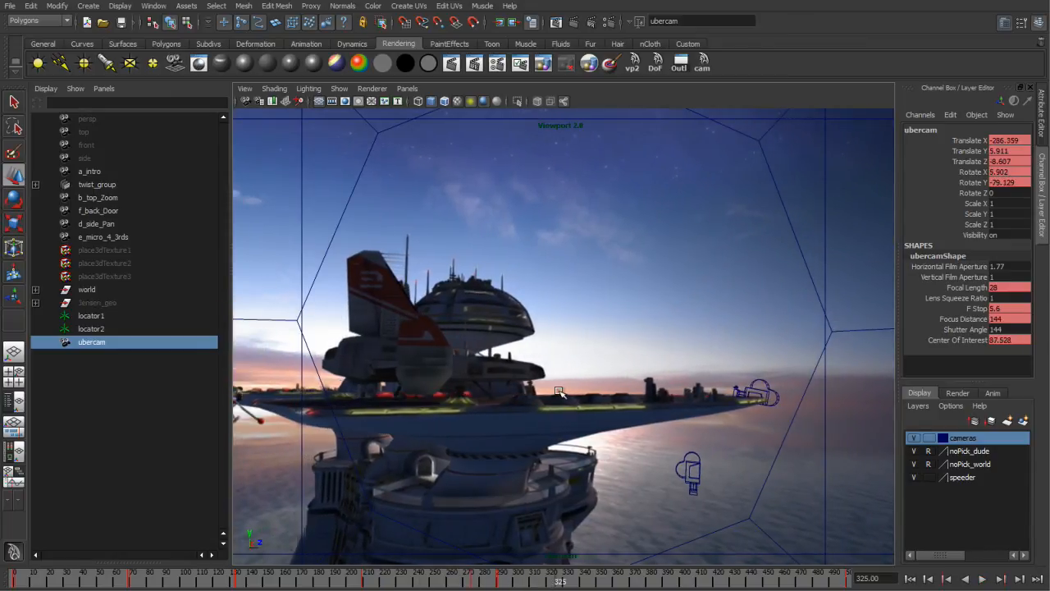